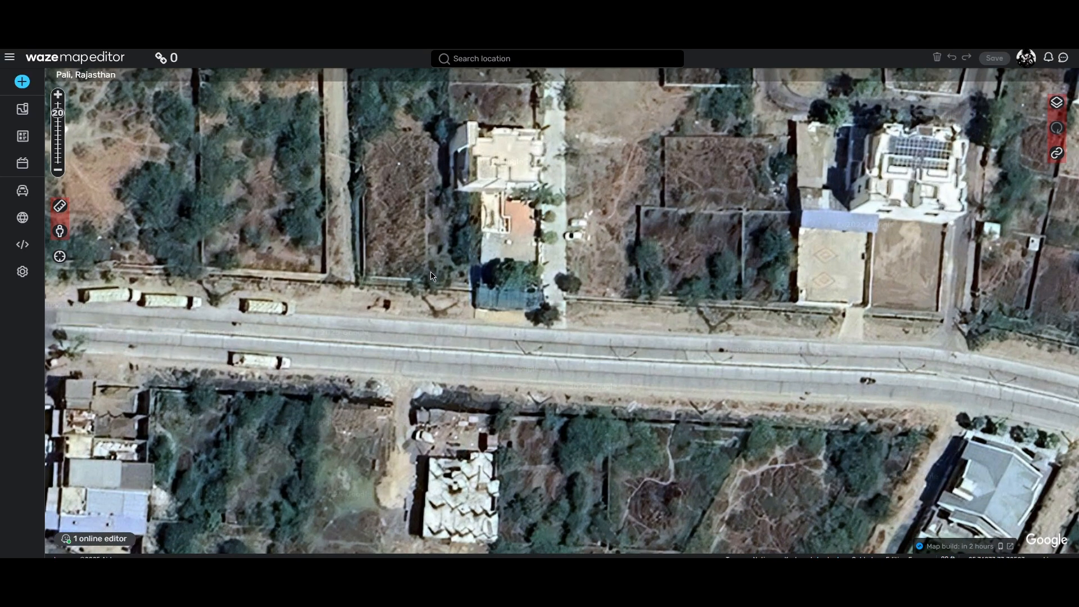
Step: Inspect the main road at the side-street junction in Street View, checking the divider between its carriageways
left_click_drag(60, 231, 535, 356)
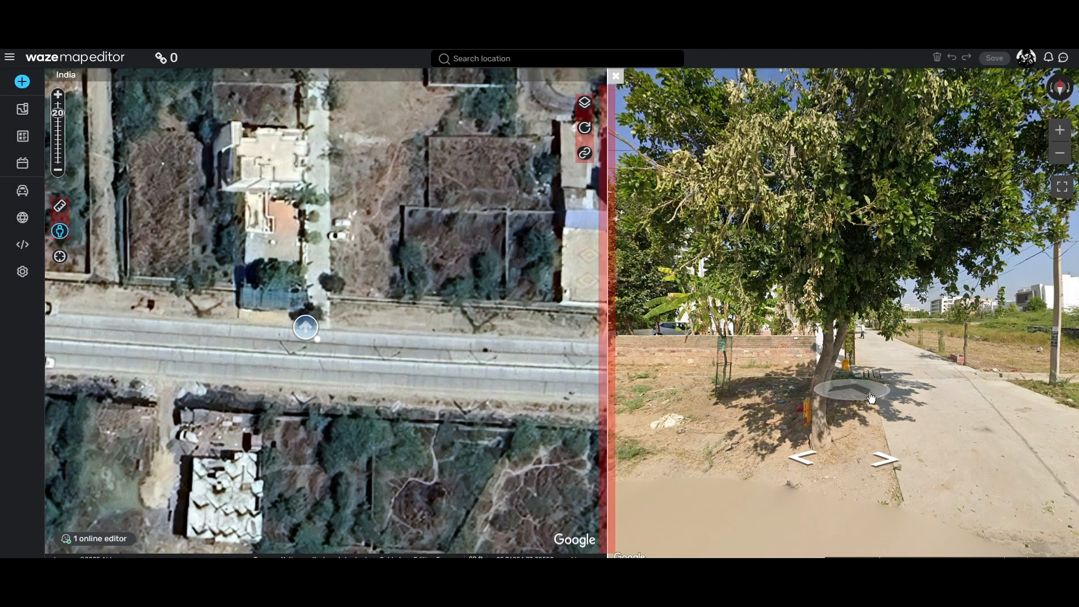
left_click_drag(950, 383, 760, 357)
left_click_drag(905, 331, 811, 334)
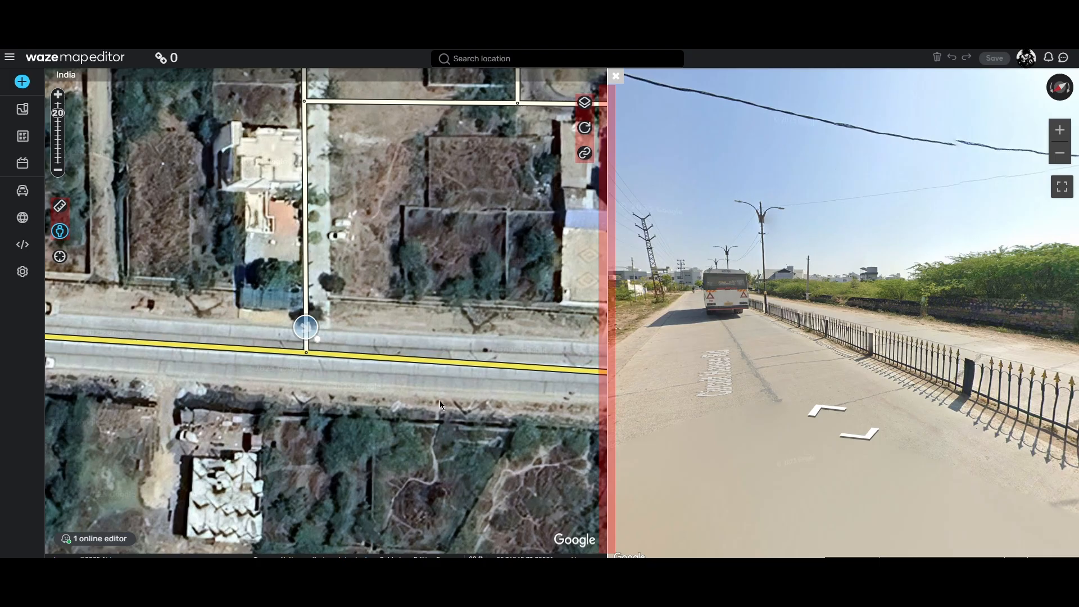
left_click(618, 80)
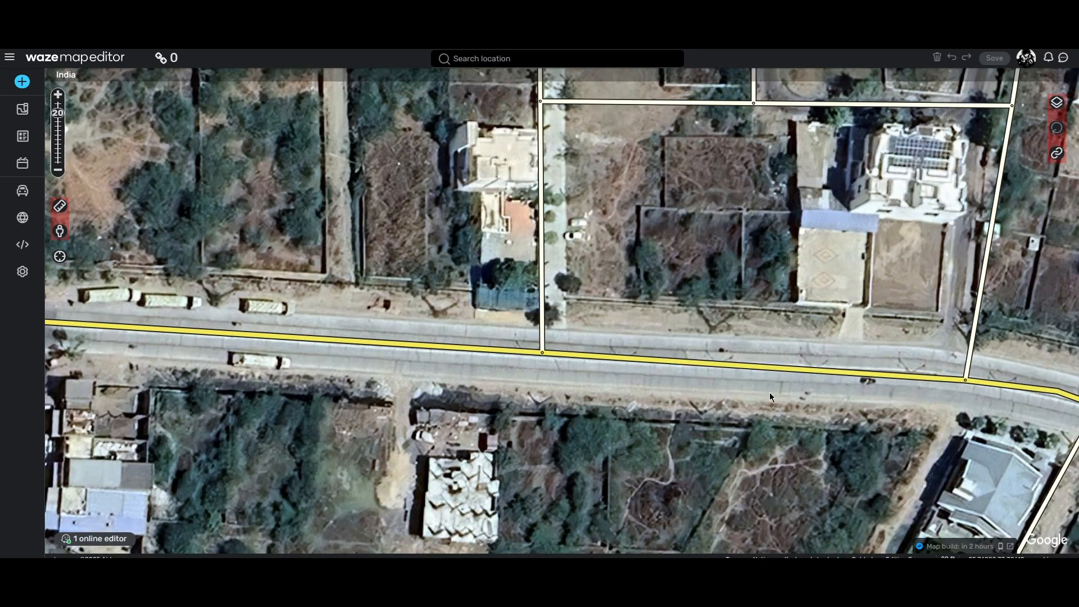
Step: Survey the primary street to its SH-67 junction and view the WAZEPT Segments Mod for NP script page on Greasy Fork
left_click_drag(767, 393, 548, 367)
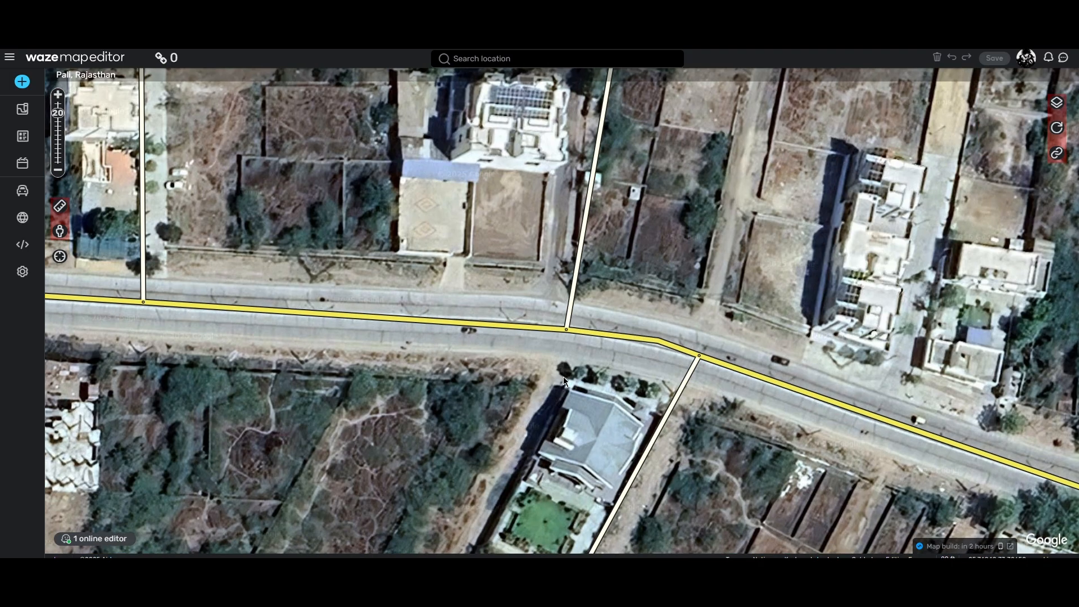
left_click_drag(564, 378, 770, 379)
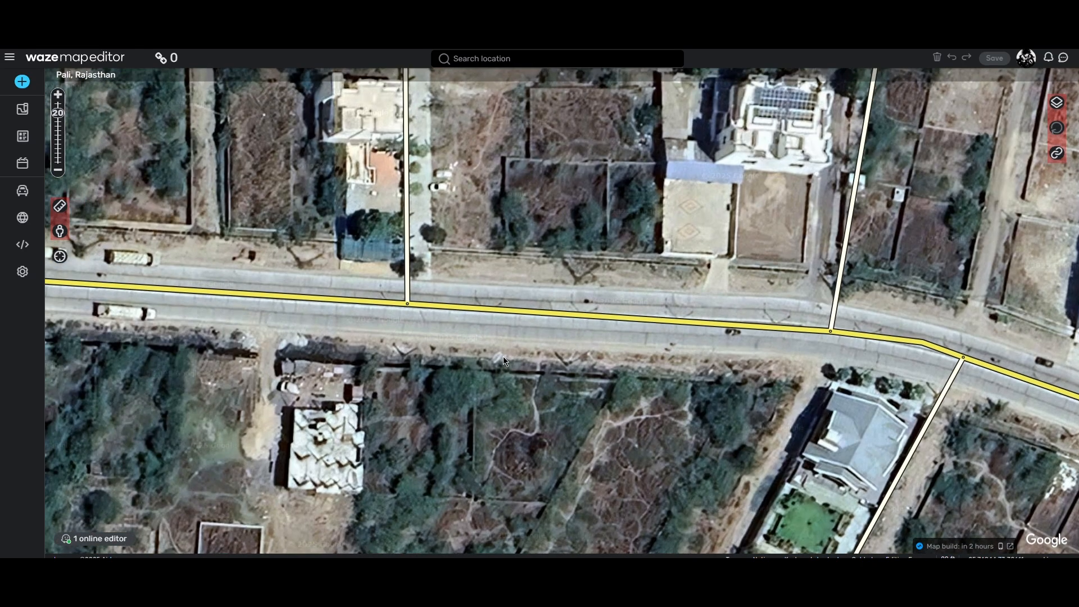
left_click_drag(503, 357, 714, 381)
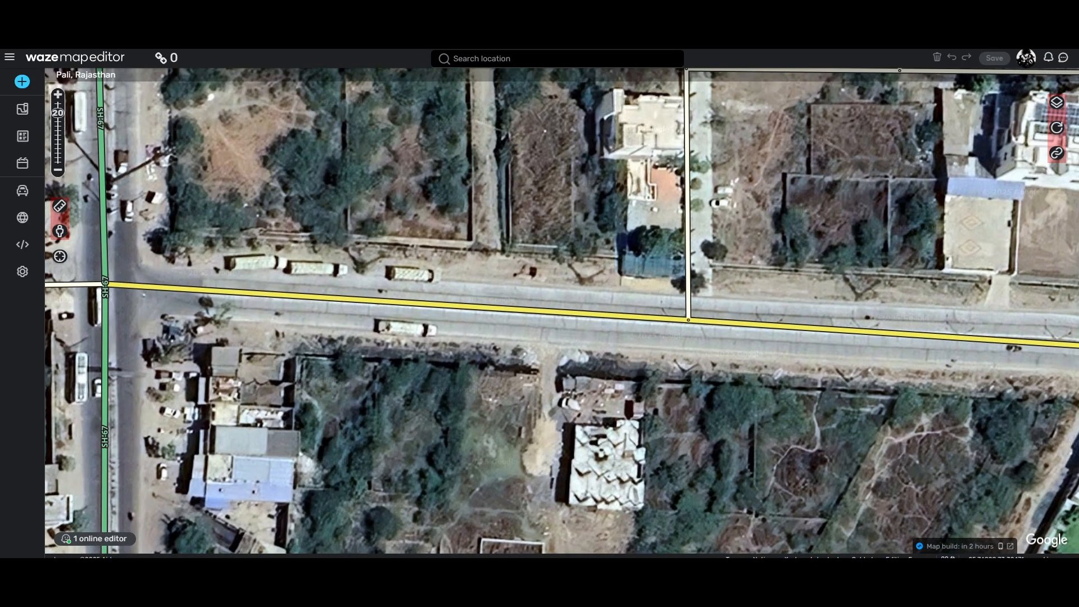
key("ctrl+Tab")
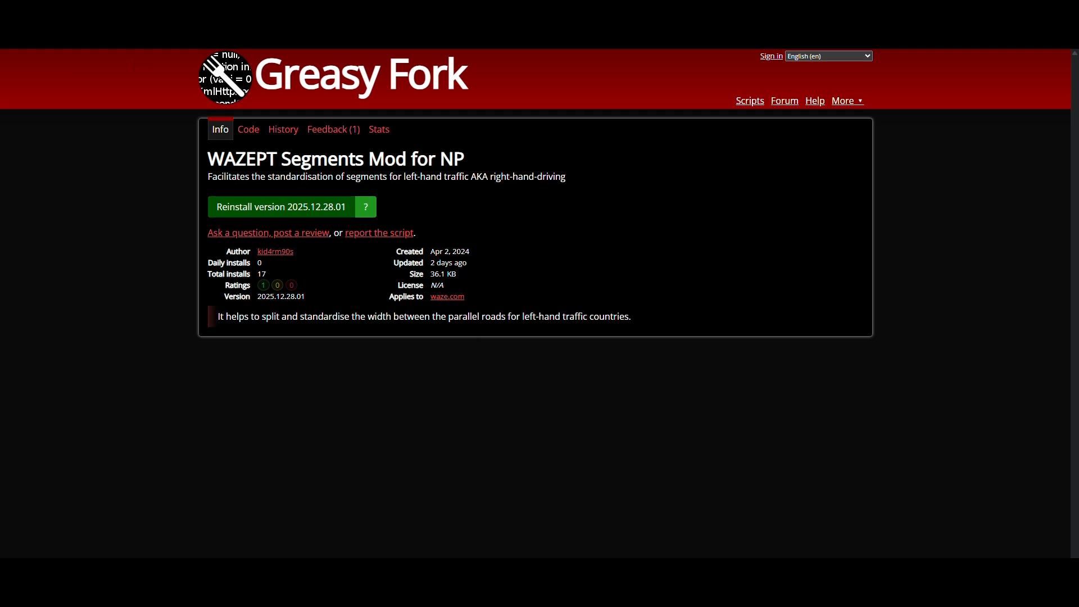
key("ctrl+shift+Tab")
Step: Follow the primary street eastward past the bends and side streets, comparing its segments with the divided road on the imagery
left_click_drag(687, 388, 387, 351)
left_click_drag(682, 335, 442, 360)
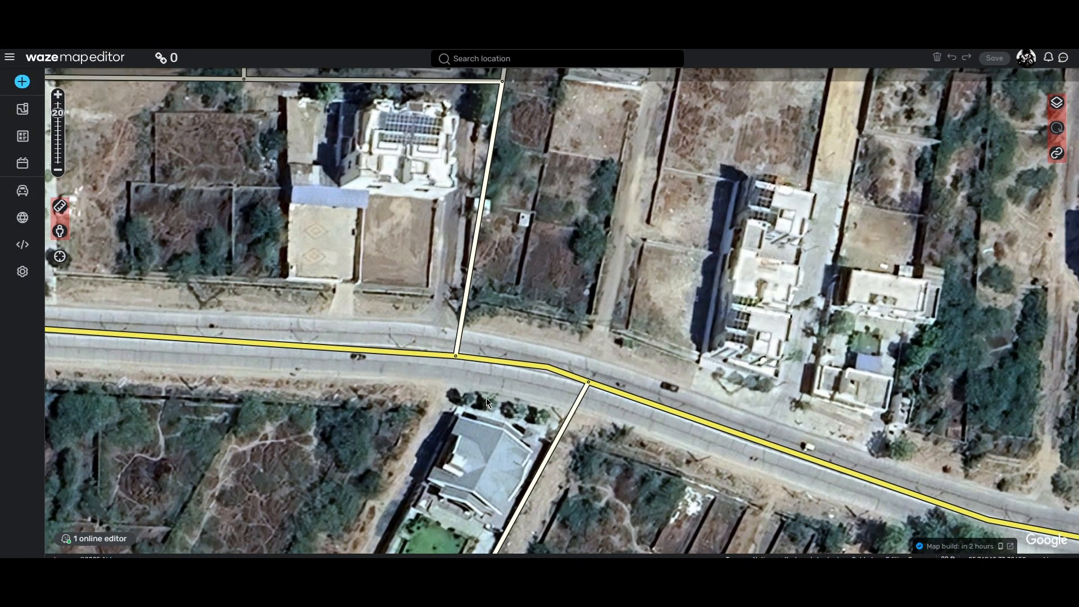
left_click_drag(353, 380, 546, 399)
left_click_drag(624, 409, 467, 397)
mouse_move(670, 450)
left_mouse_down()
mouse_move(535, 442)
mouse_move(360, 382)
left_mouse_up()
left_click_drag(717, 491, 561, 450)
left_click_drag(493, 418, 433, 400)
left_click_drag(749, 464, 659, 475)
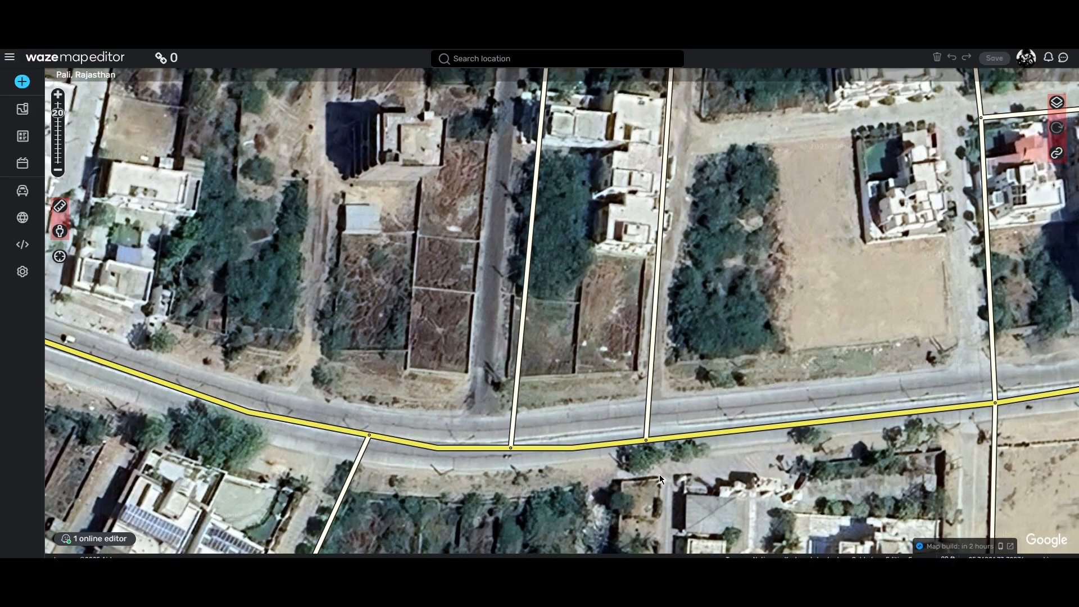
left_click_drag(788, 470, 605, 467)
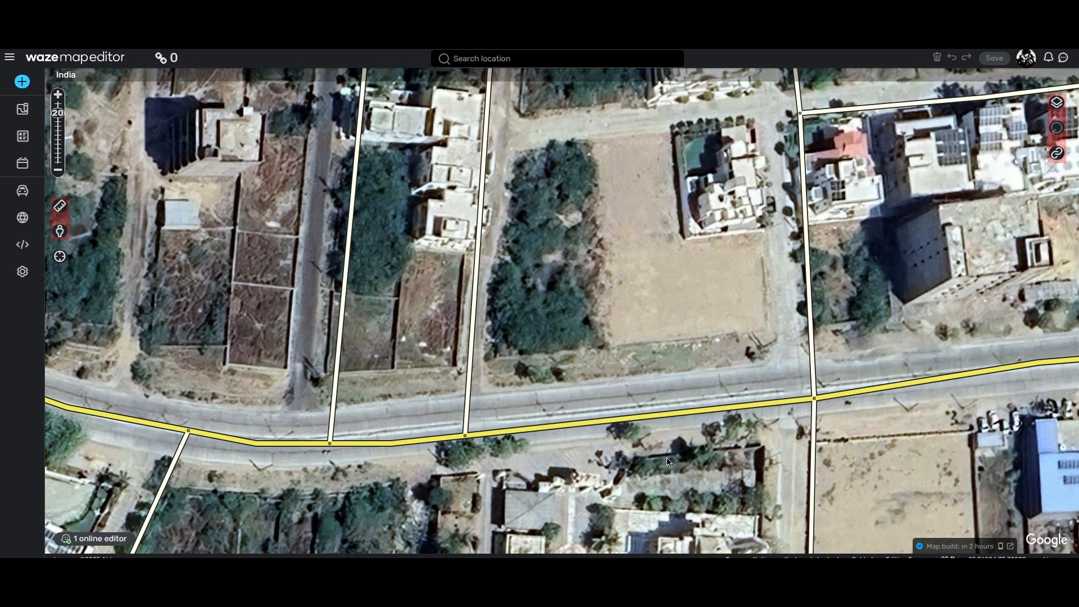
Step: Move the four-way junction node and the side-street junction west of it onto the main road's median
left_click(465, 436)
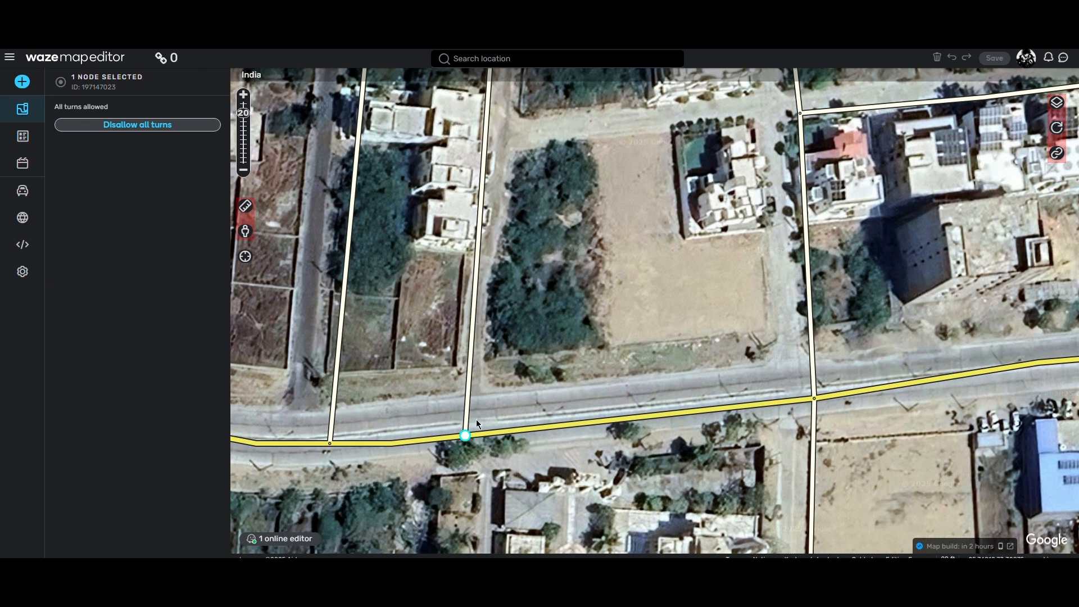
left_click(825, 405)
left_click(802, 395)
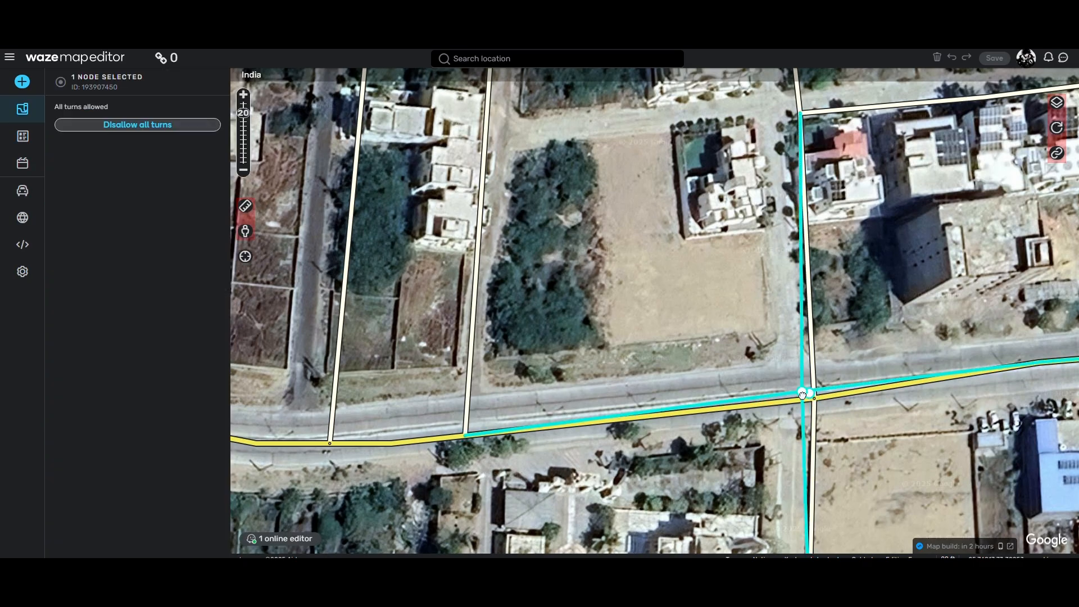
left_click_drag(802, 395, 798, 389)
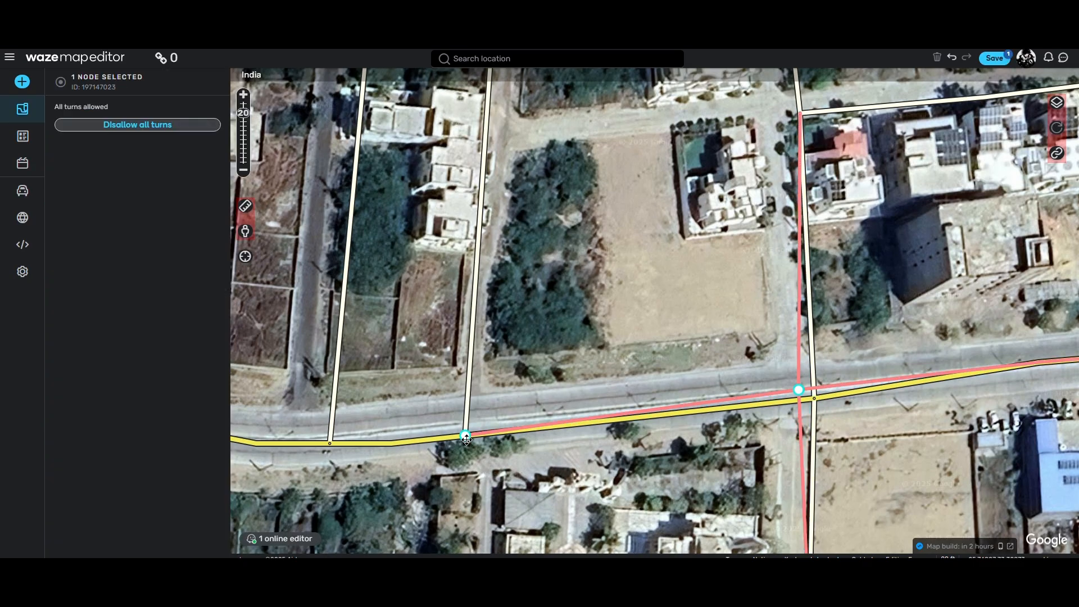
mouse_move(465, 438)
left_mouse_down()
mouse_move(471, 398)
mouse_move(469, 423)
left_mouse_up()
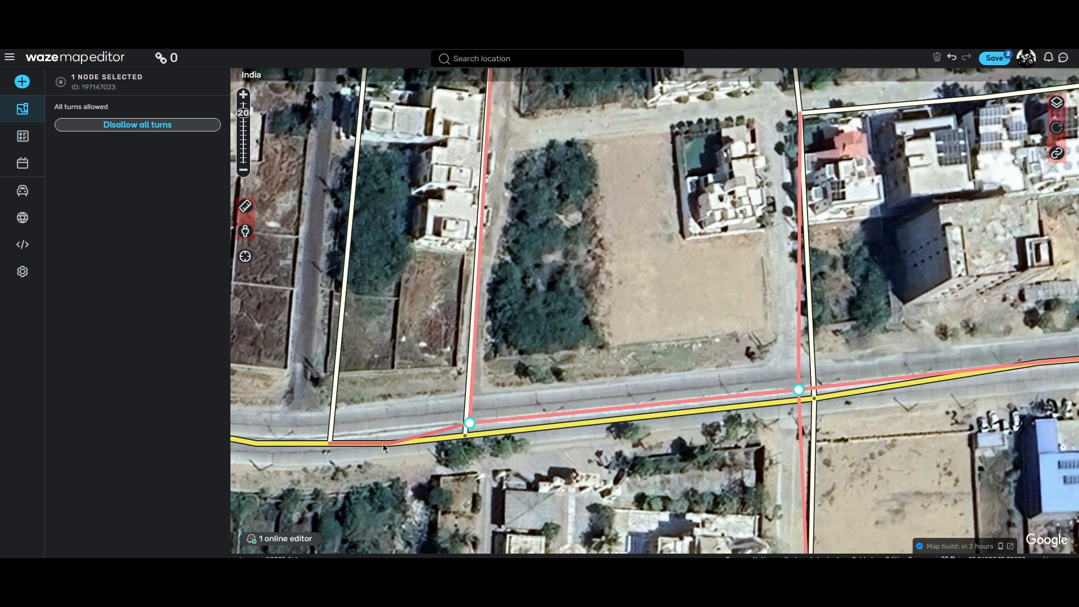
Step: Delete the geometry point west of the moved side-street junction and shift the next junction node onto the median
left_click(393, 444)
key("d")
left_click(366, 467)
left_click_drag(343, 450, 373, 429)
left_click(370, 436)
Step: Select the primary street segment west of the moved junctions and shift its bend geometry point onto the median
left_click_drag(344, 462, 521, 468)
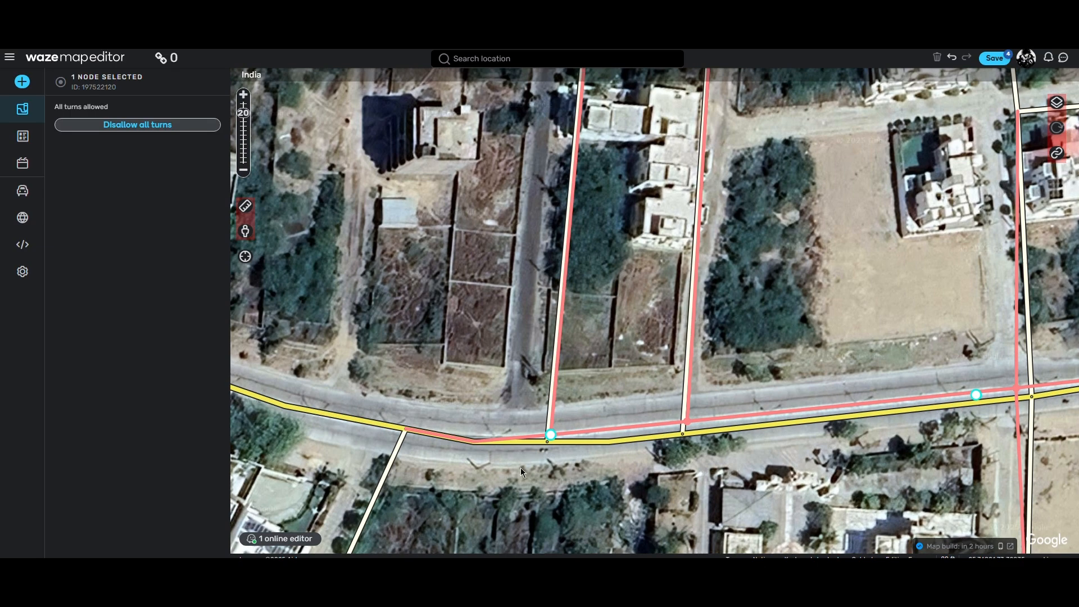
left_click(471, 444)
left_click(474, 441)
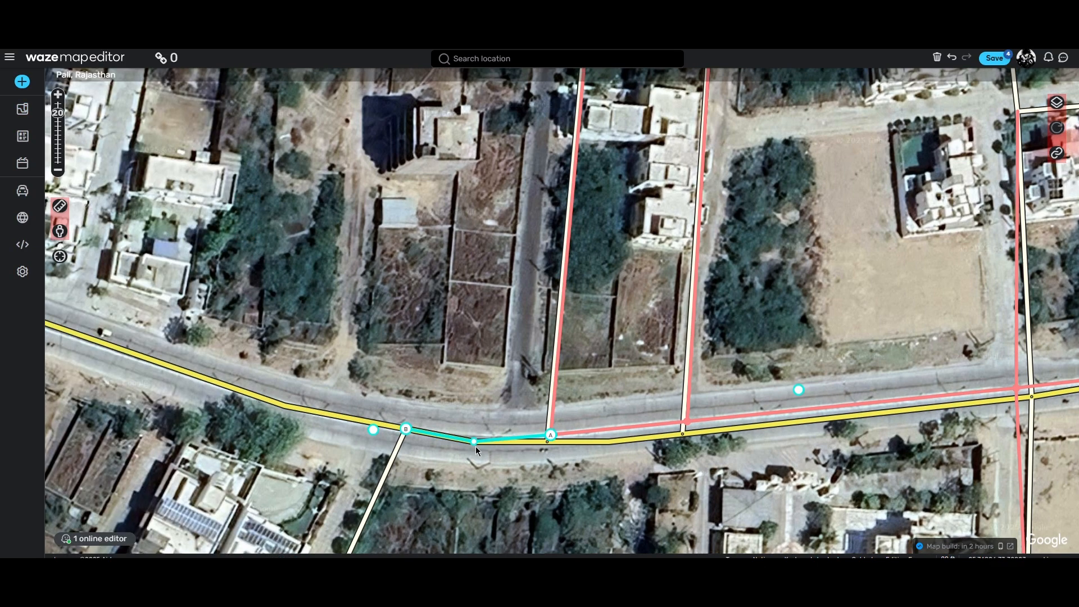
key("Escape")
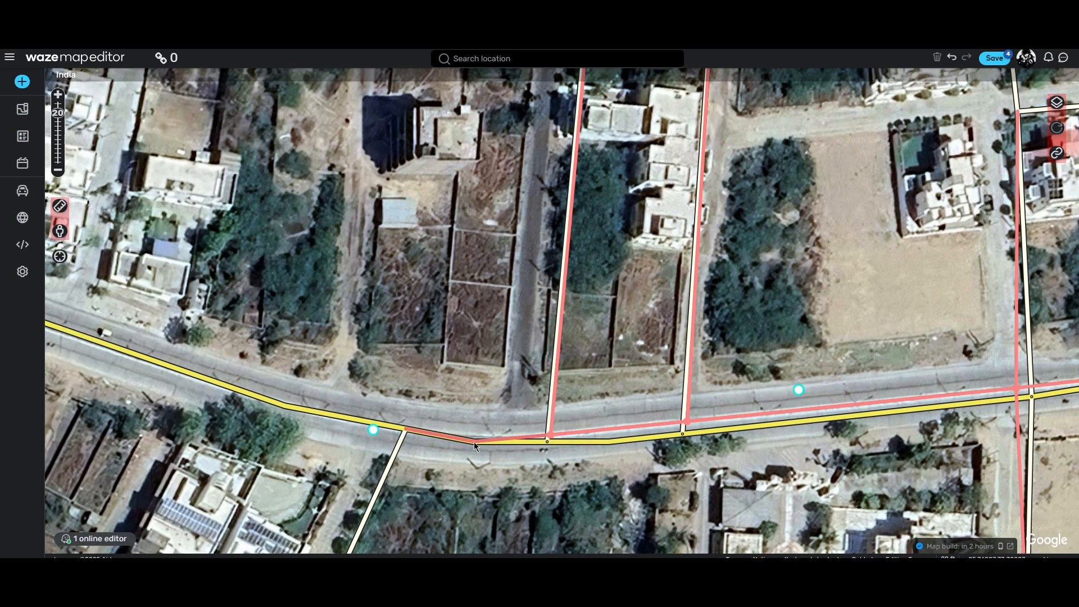
left_click(474, 440)
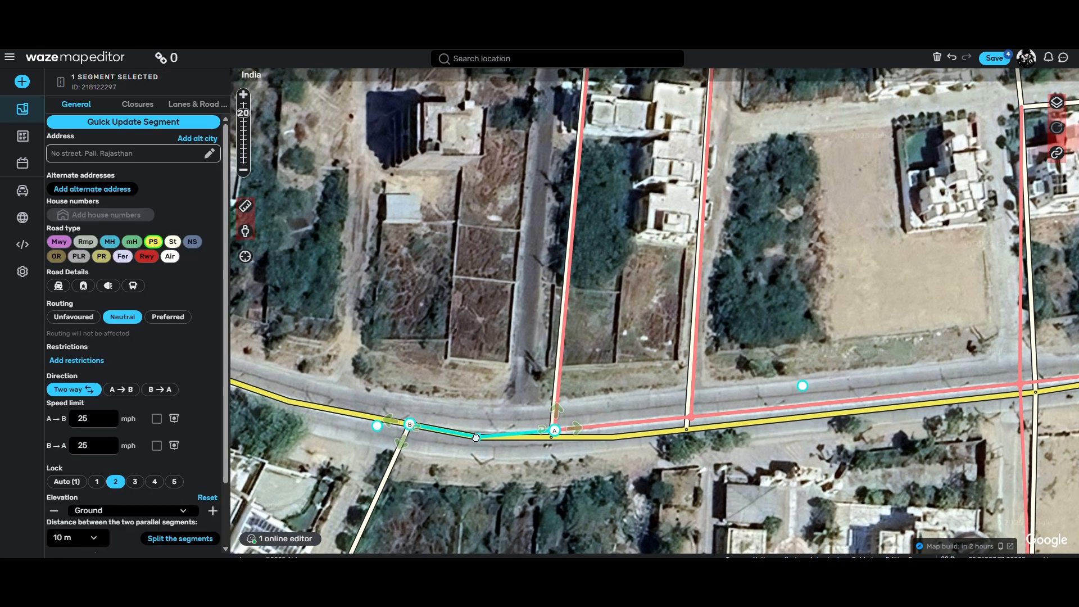
left_click_drag(478, 437, 482, 433)
key("Escape")
Step: Reshape the primary street's eastern curve by moving its geometry points onto the middle of the divided road
left_click_drag(348, 464, 537, 460)
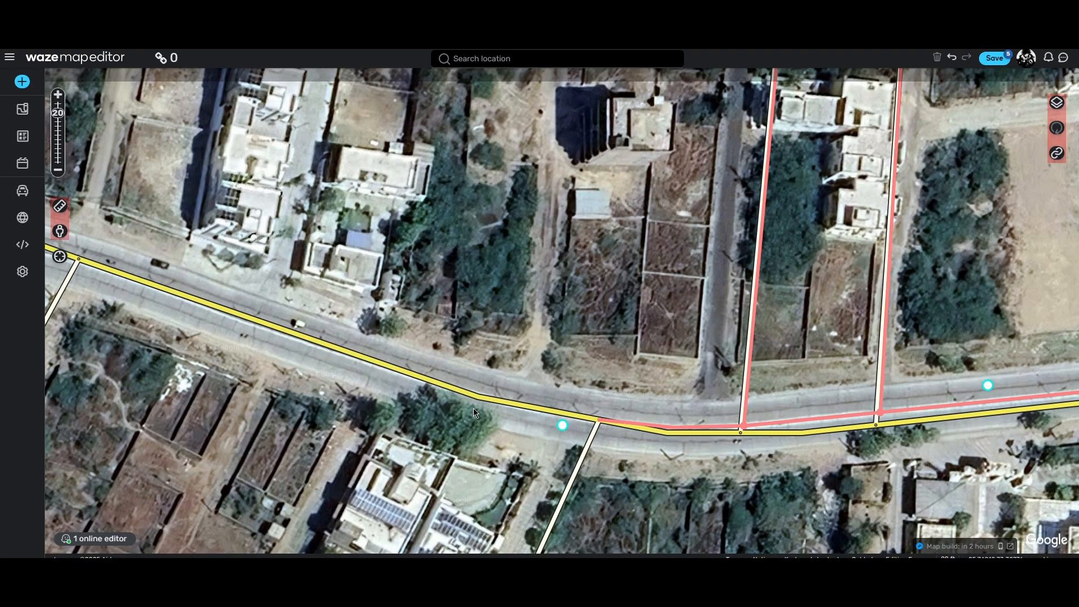
left_click_drag(773, 484, 195, 350)
left_click_drag(669, 385, 388, 466)
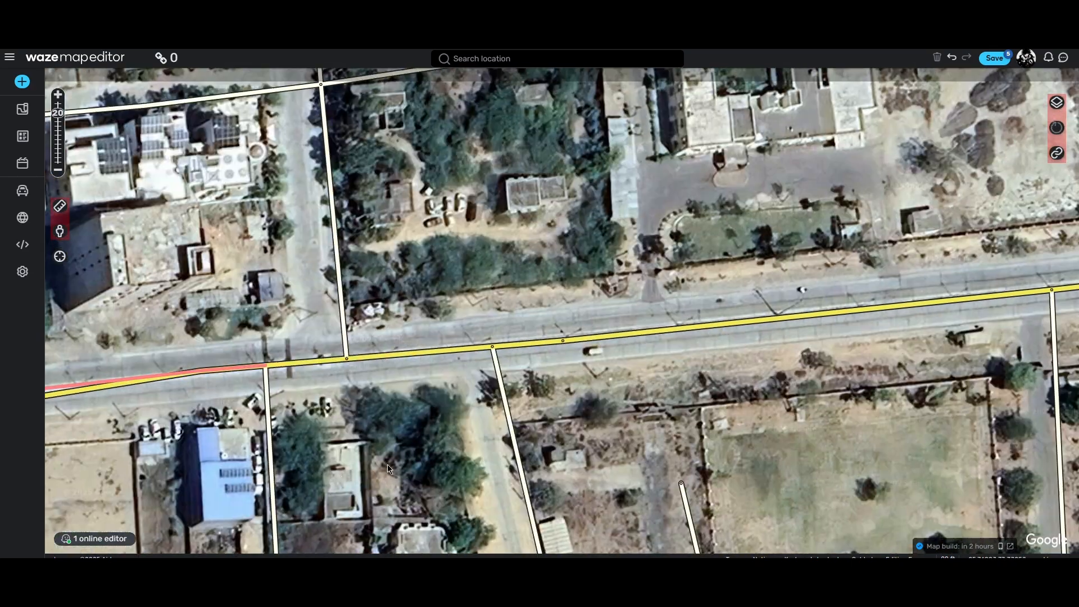
left_click_drag(873, 392, 452, 464)
left_click_drag(899, 406, 445, 456)
left_click_drag(832, 402, 514, 438)
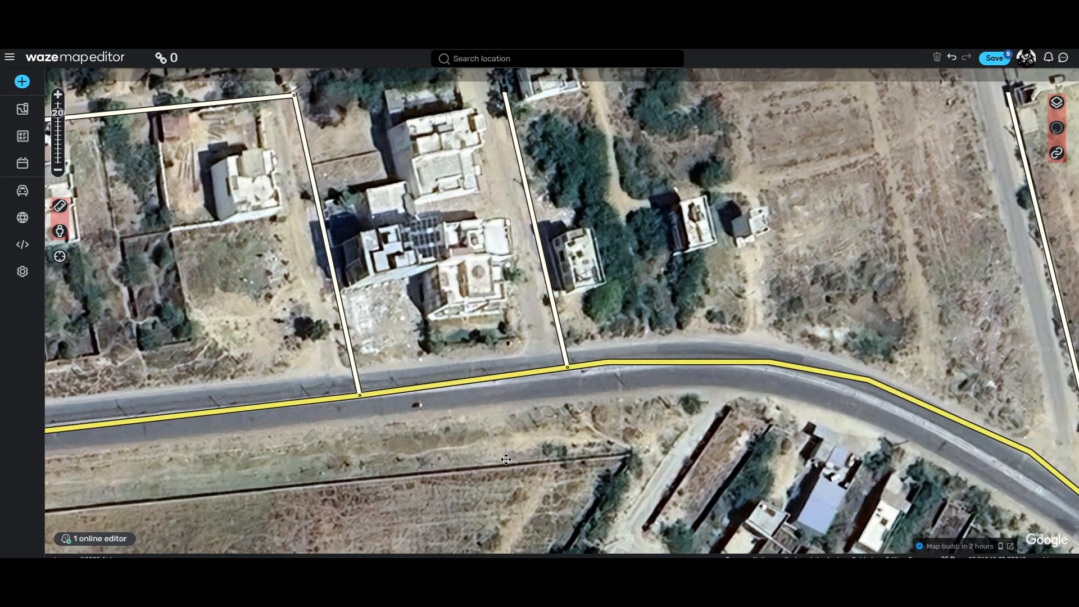
left_click_drag(676, 390, 514, 393)
left_click(450, 369)
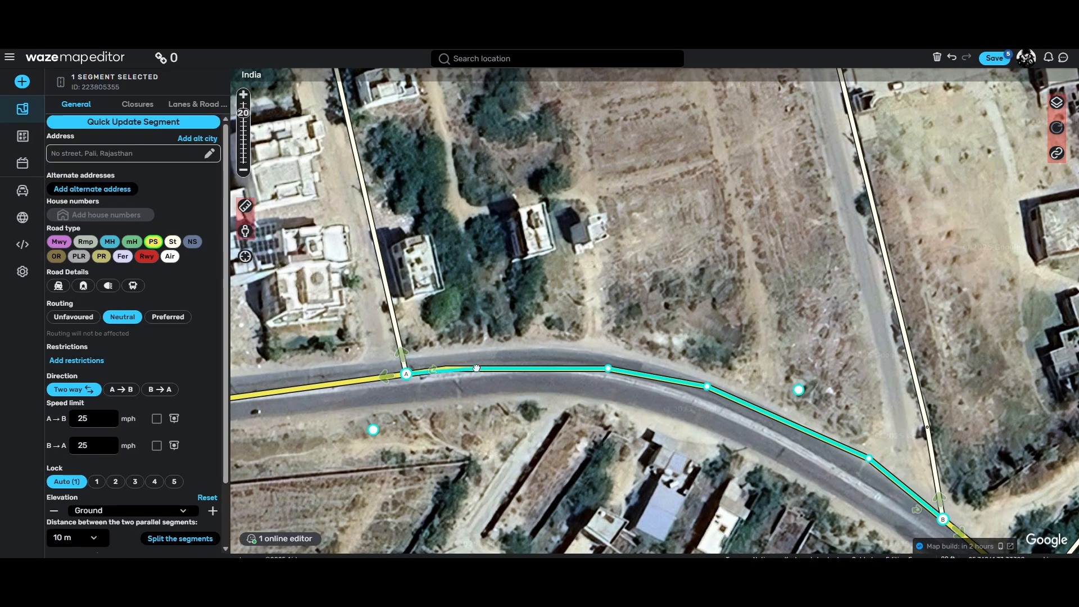
left_click_drag(608, 369, 606, 371)
left_click_drag(705, 386, 711, 403)
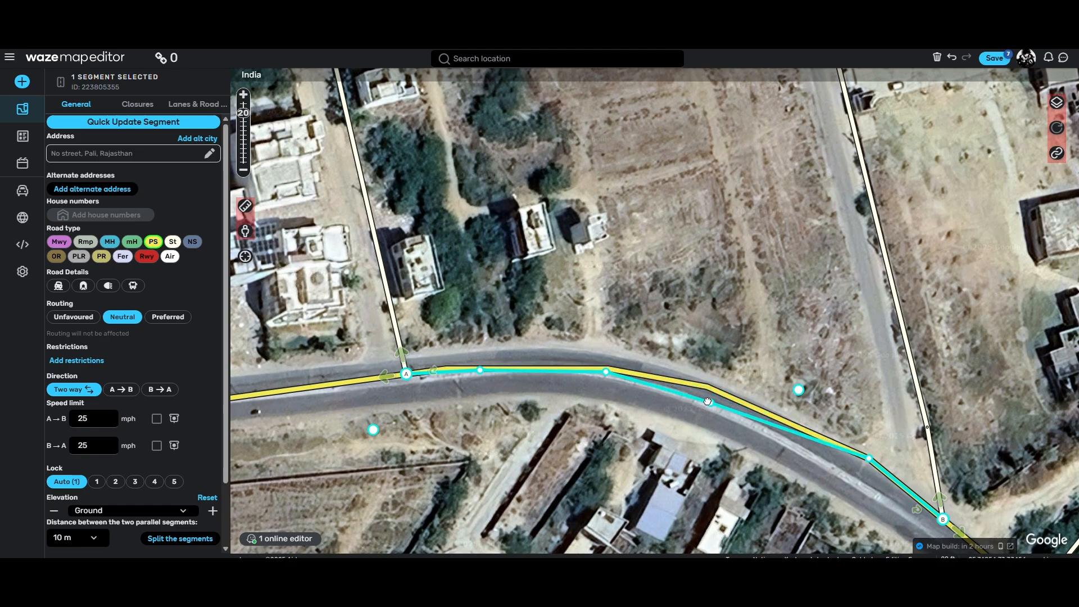
left_click_drag(774, 345, 667, 258)
left_click_drag(763, 372, 764, 396)
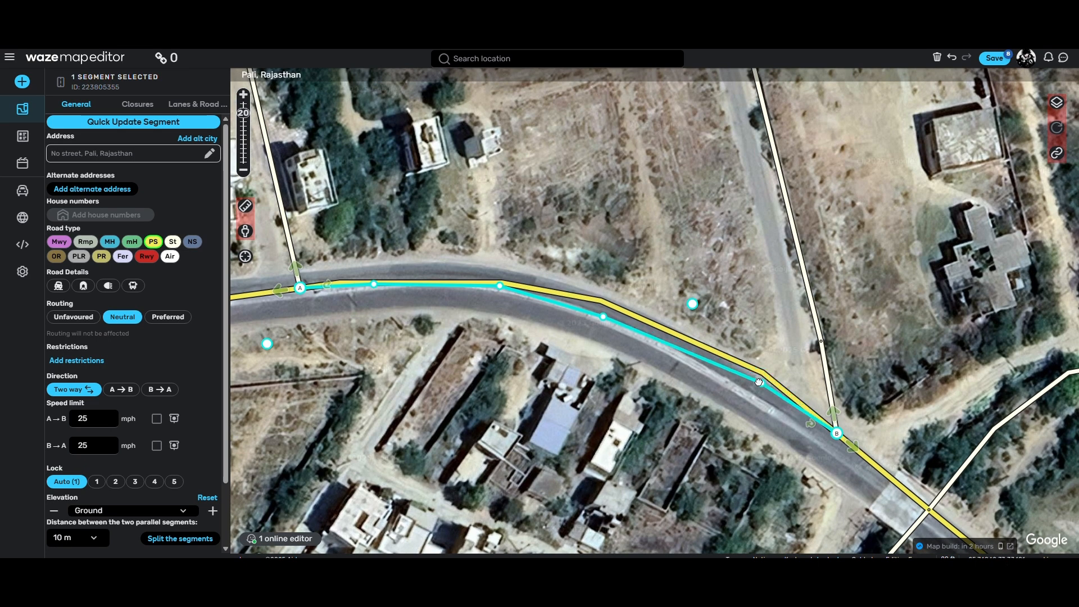
left_click(879, 414)
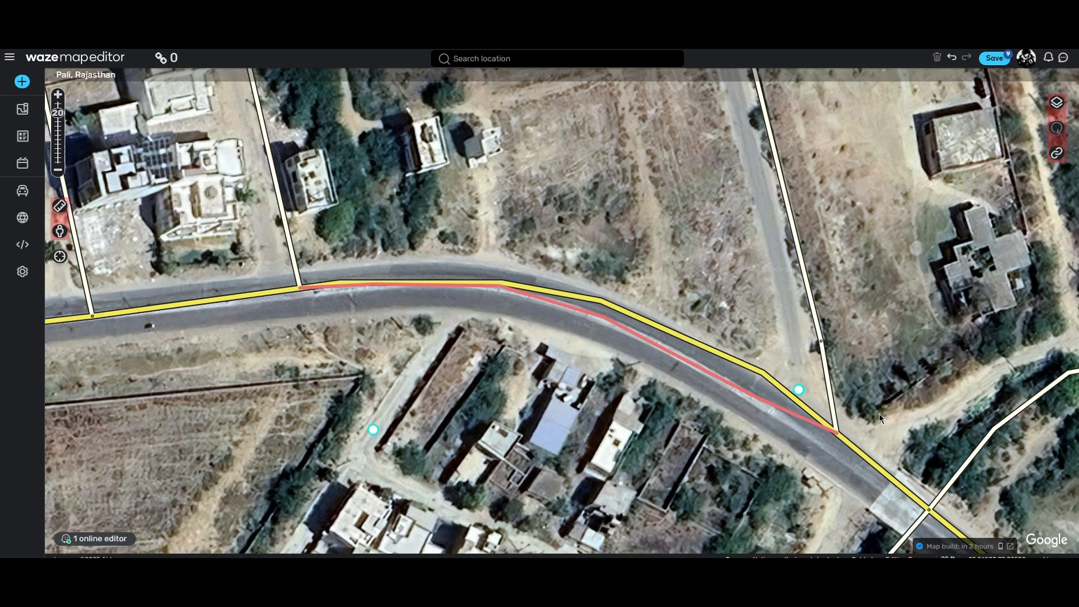
Step: Move the junction node at the curve's eastern end and the neighbouring crossing node onto the main road's centreline
left_click(836, 433)
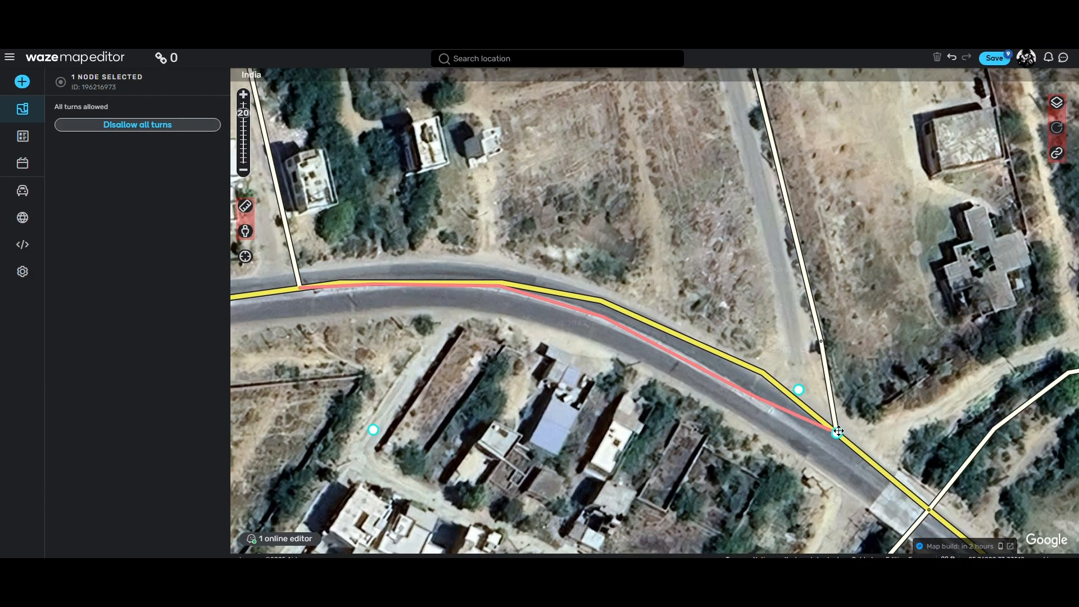
left_click_drag(838, 431, 821, 441)
left_click_drag(943, 417, 672, 268)
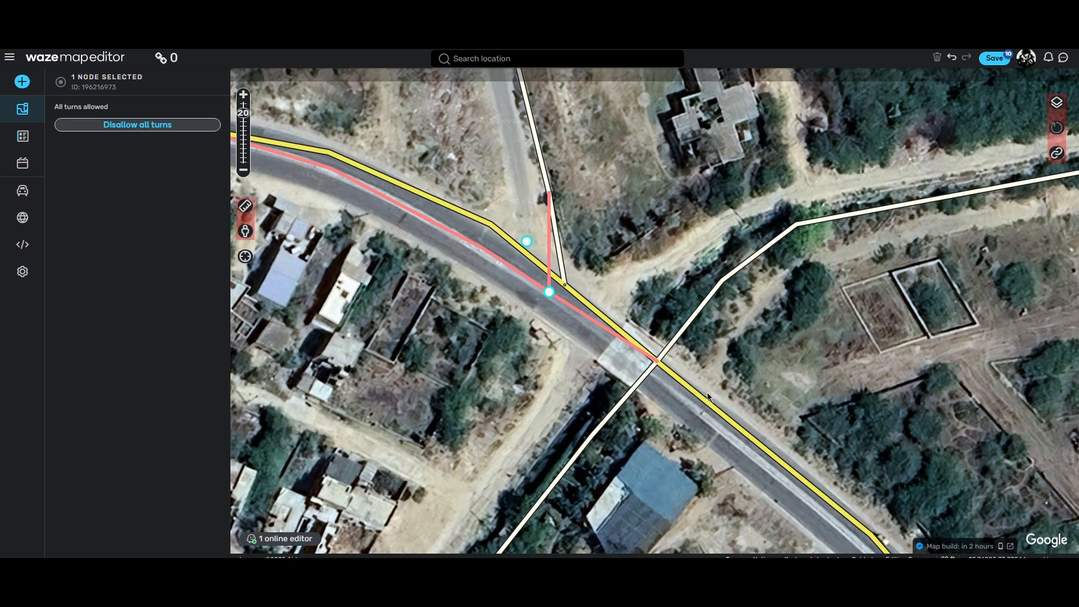
left_click(660, 362)
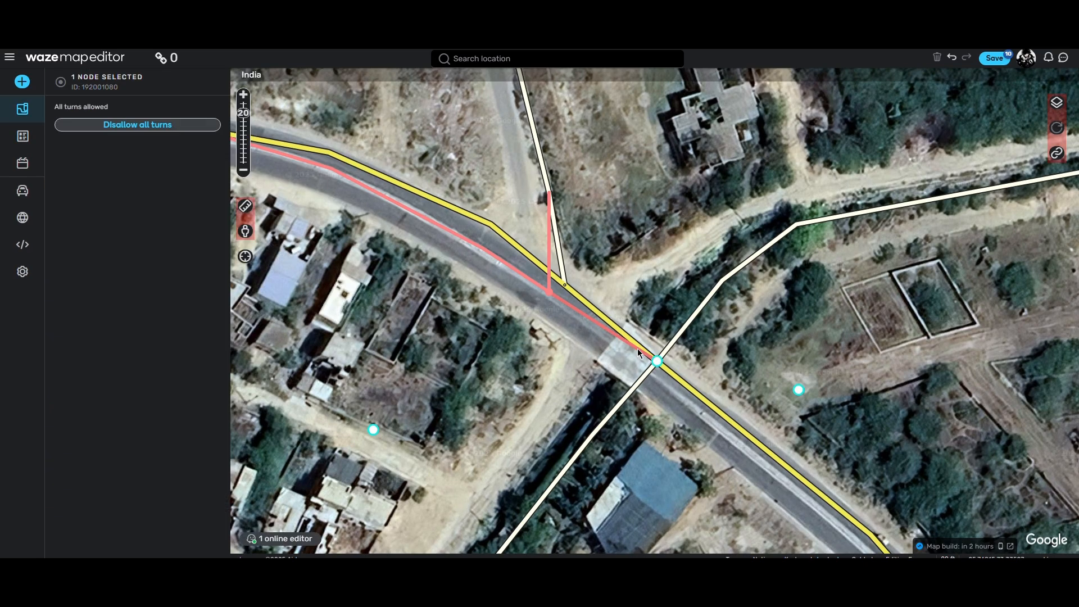
left_click_drag(658, 362, 651, 371)
Step: Shift the first three geometry points of the segment southeast of the crossing onto the road's centreline
left_click_drag(888, 540, 696, 323)
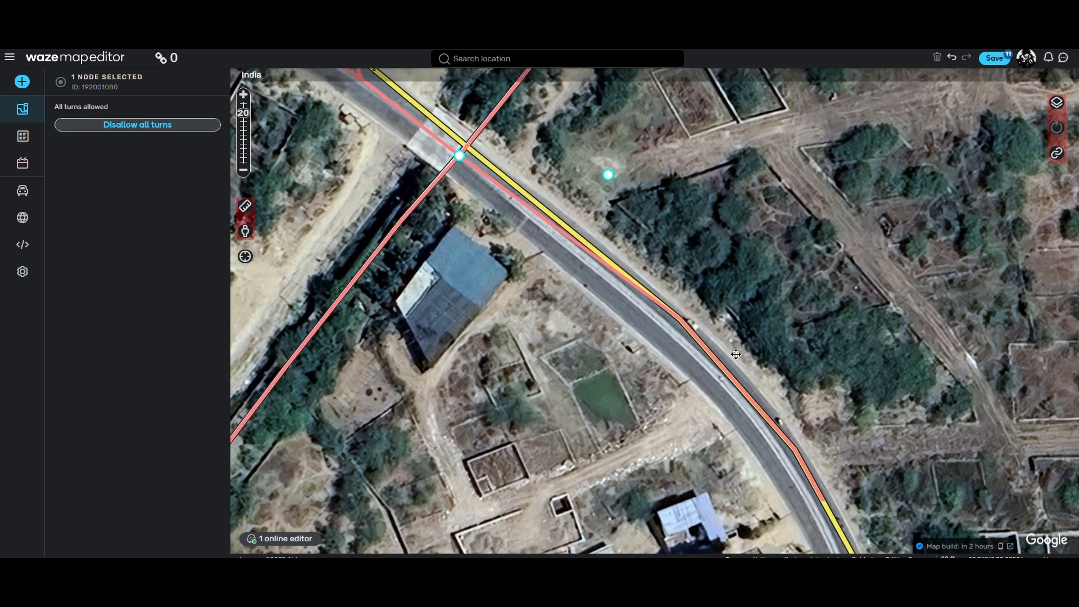
left_click(679, 317)
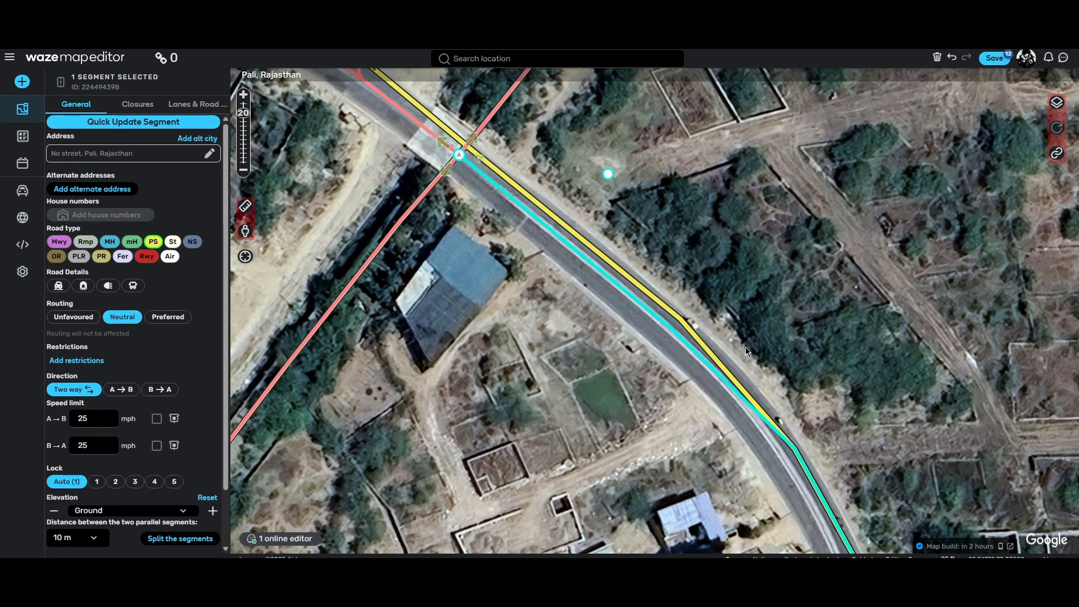
left_click_drag(802, 435, 702, 342)
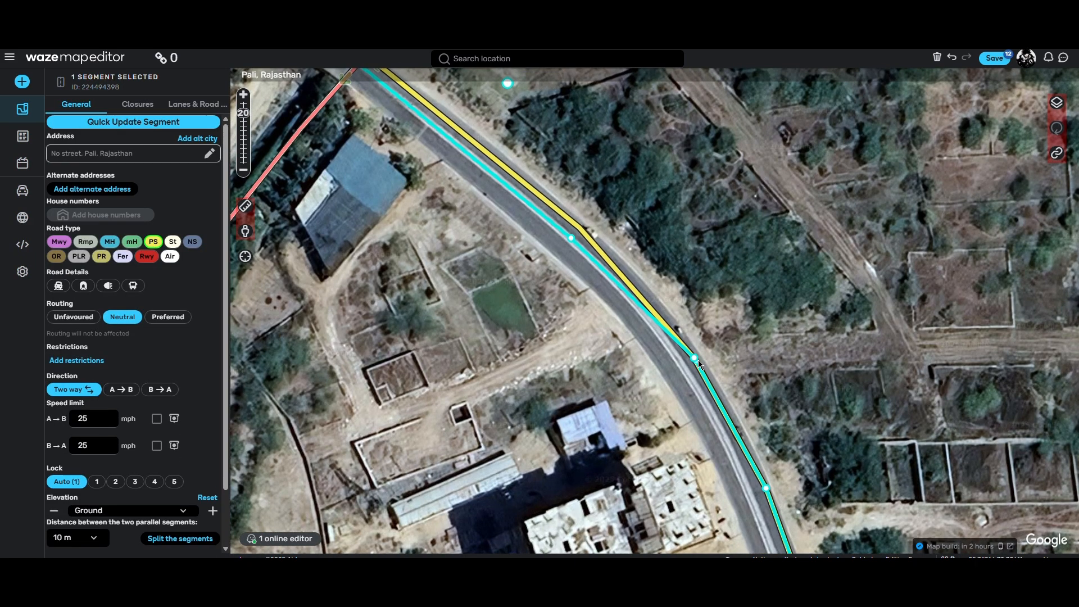
left_click_drag(695, 357, 660, 329)
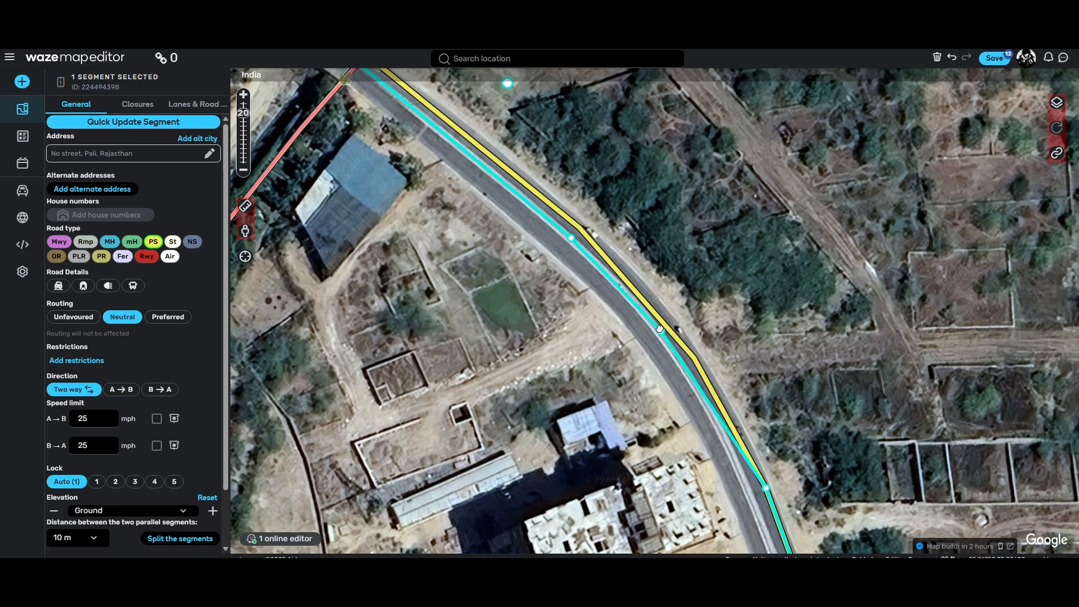
left_click_drag(802, 414, 763, 273)
left_click_drag(730, 347, 691, 313)
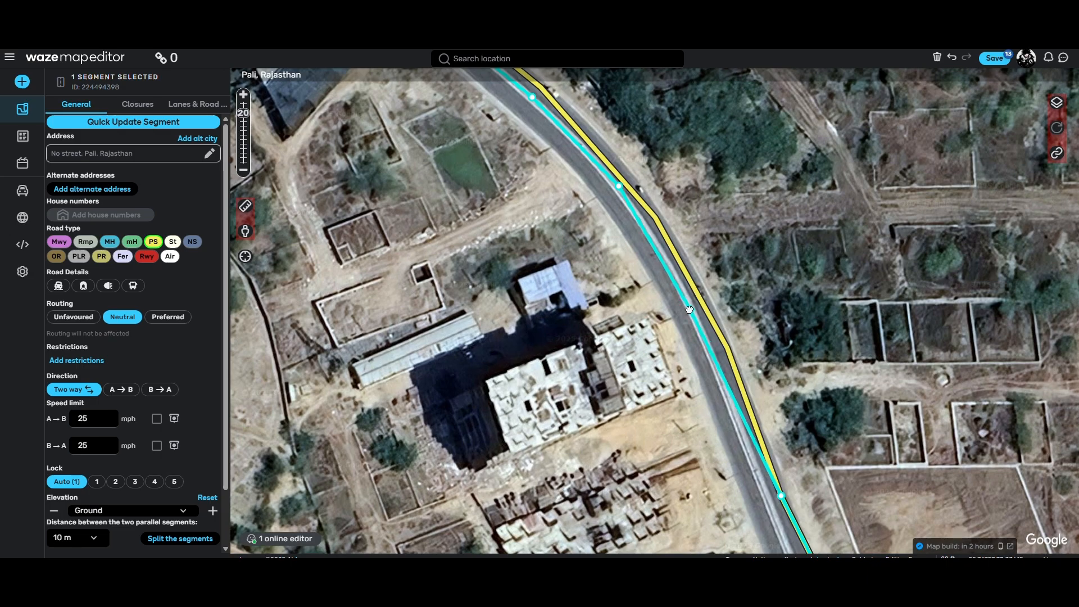
Step: Align the same segment's remaining southern geometry points with the road's centreline toward the NH-162 Service Rd junction
left_click_drag(778, 432, 761, 294)
left_click_drag(763, 358, 756, 364)
left_click_drag(825, 516, 728, 332)
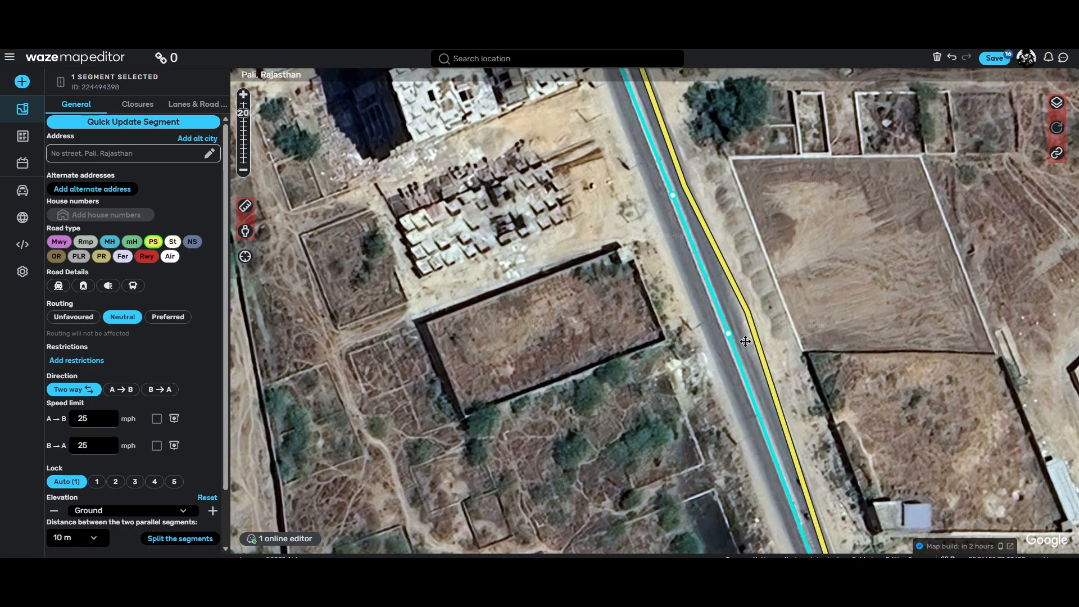
left_click_drag(906, 533, 834, 354)
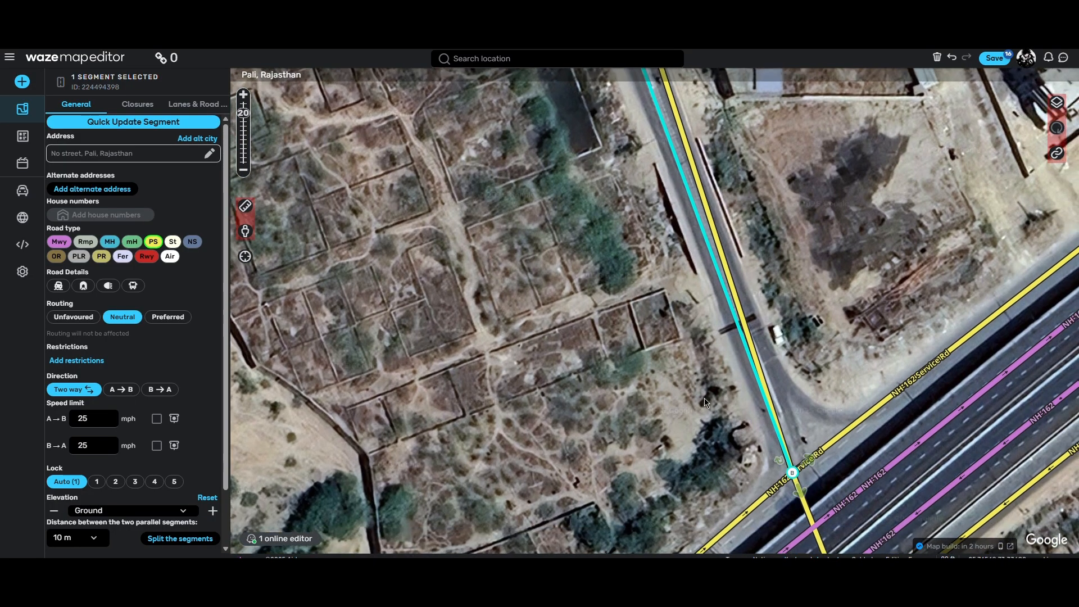
Step: Move the primary street's junction node at NH-162 Service Rd onto the road's centreline and save all pending edits
left_click(784, 401)
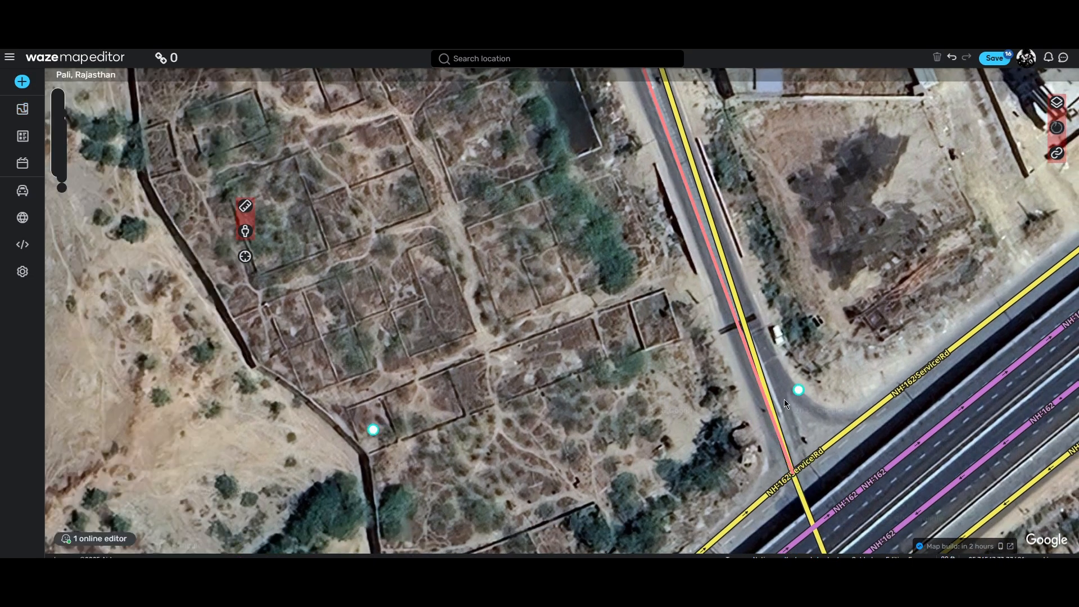
left_click(793, 473)
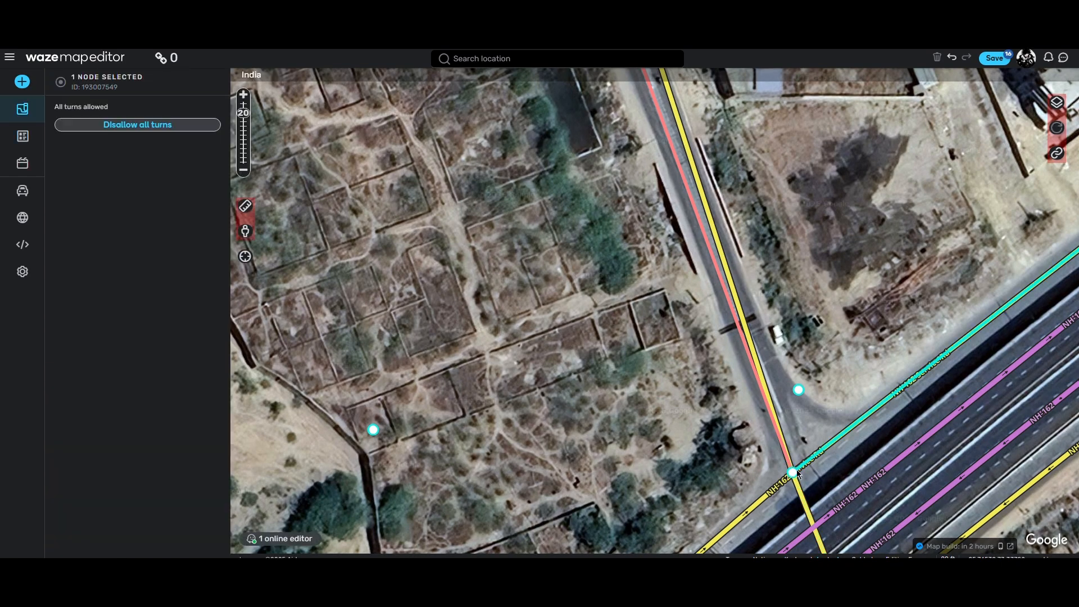
left_click_drag(792, 472, 799, 467)
left_click_drag(613, 275, 651, 392)
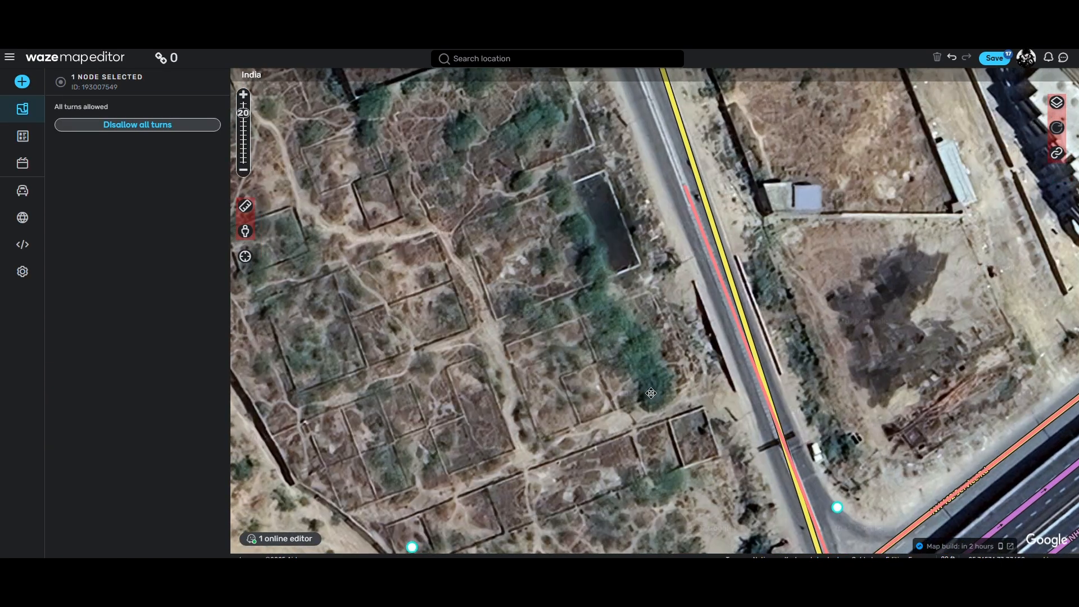
left_click_drag(615, 257, 653, 369)
key("ctrl+s")
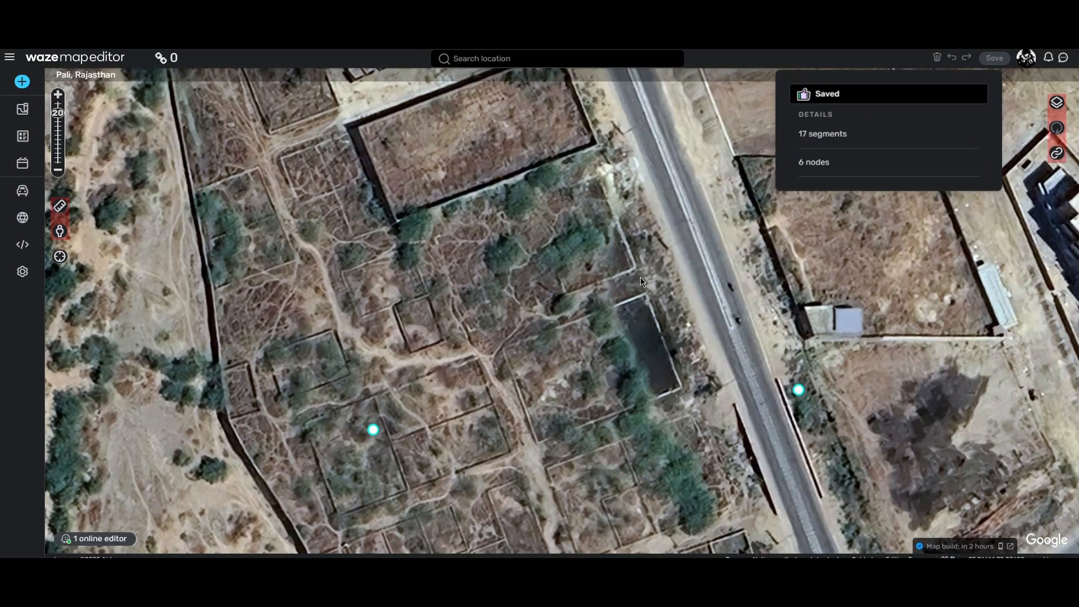
Step: Measure the distance between the two carriageways of the divided road with the ruler
left_click_drag(650, 274, 653, 319)
left_click_drag(726, 462, 615, 411)
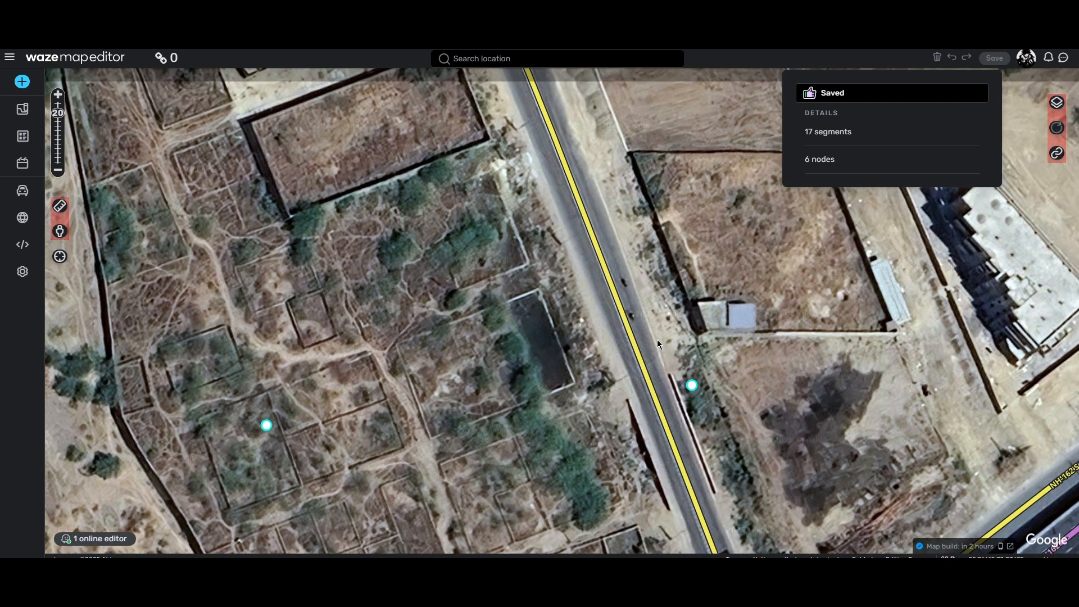
left_click_drag(656, 329, 656, 366)
left_click_drag(640, 310, 656, 391)
scroll(622, 337, "up", 1)
scroll(619, 360, "down", 1)
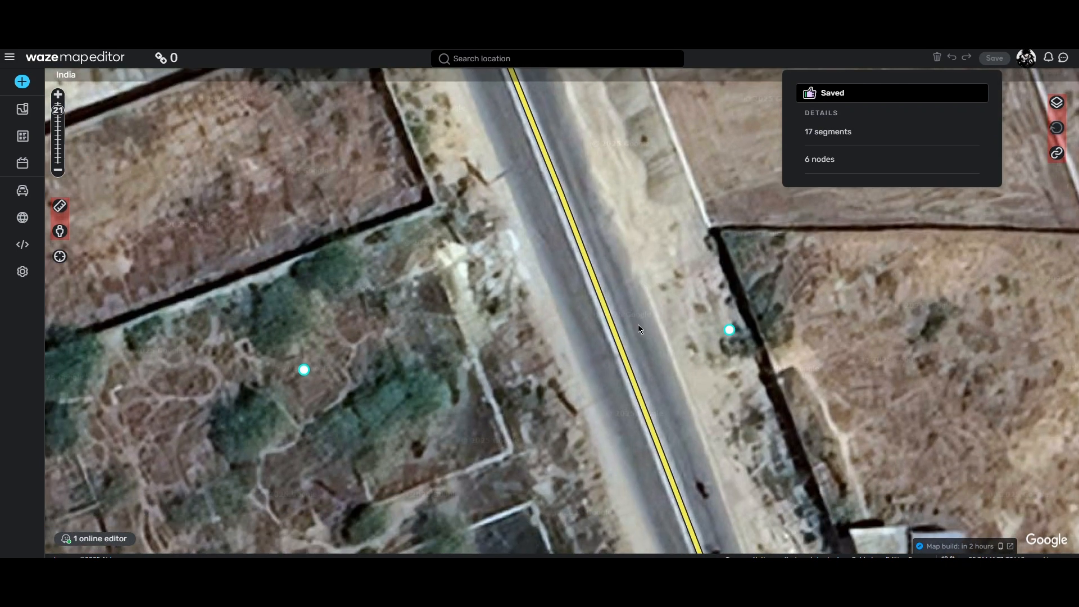
left_click_drag(638, 324, 642, 297)
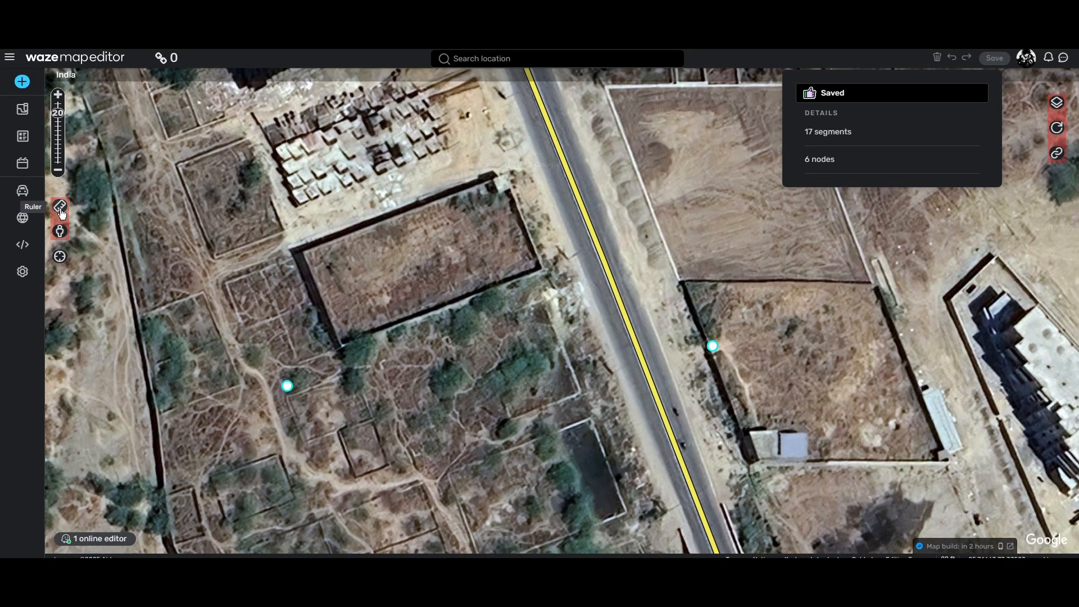
left_click(59, 206)
left_click(619, 338)
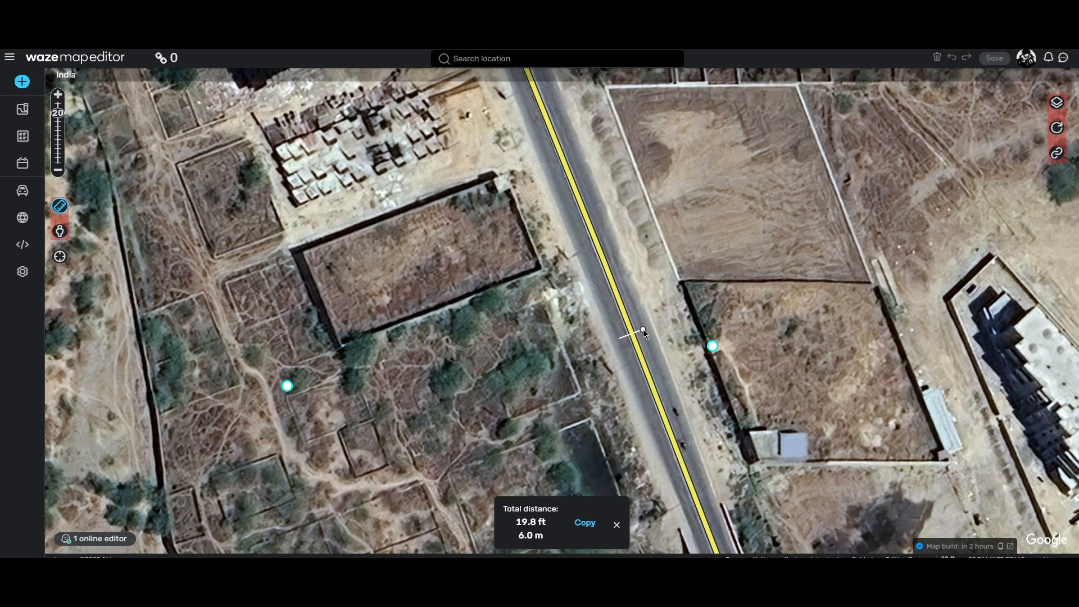
key("Escape")
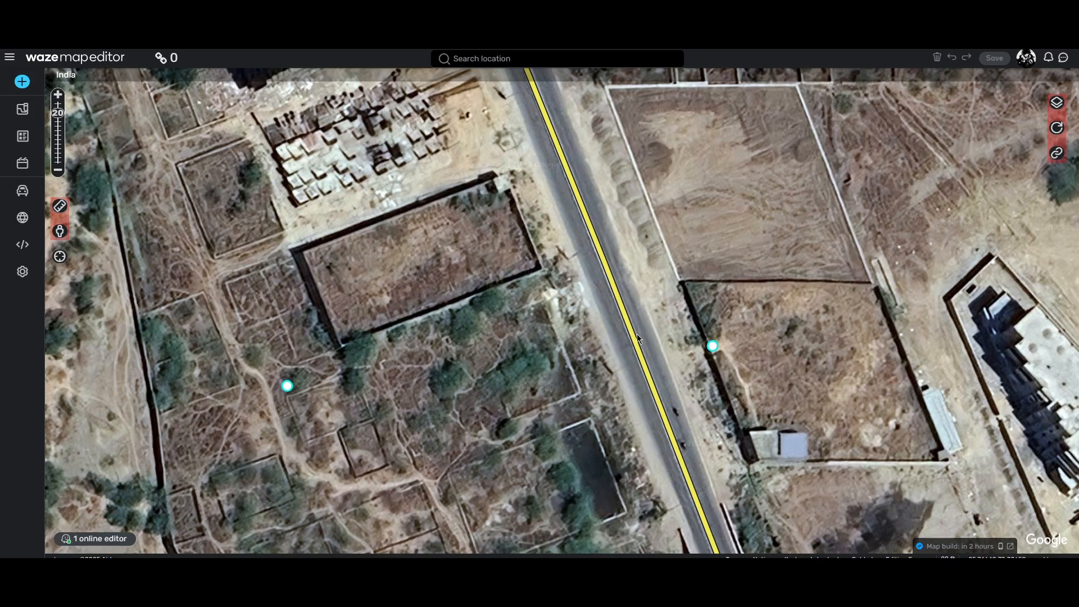
Step: Select the southeastern primary street segment and set the distance between the two parallel segments to 7 m
left_click(636, 334)
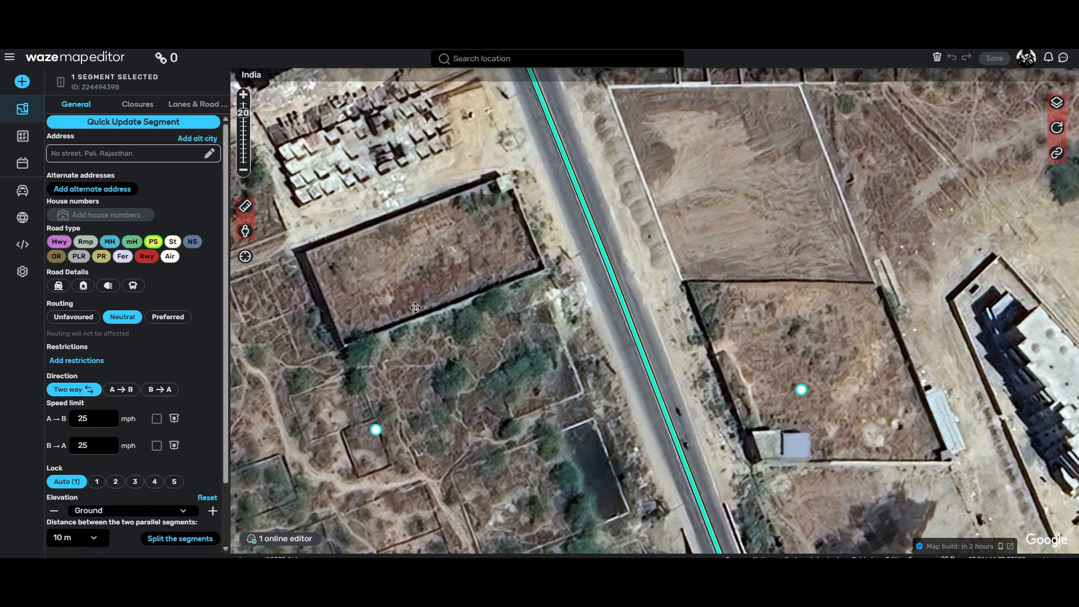
left_click_drag(415, 307, 509, 308)
scroll(458, 324, "down", 1)
scroll(131, 342, "down", 2)
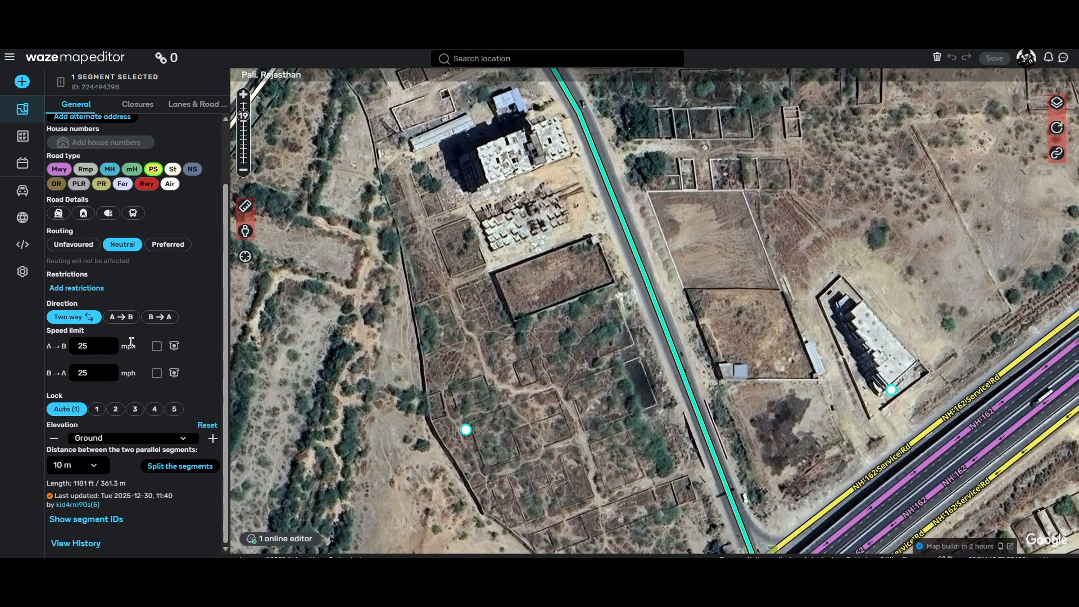
left_click(97, 470)
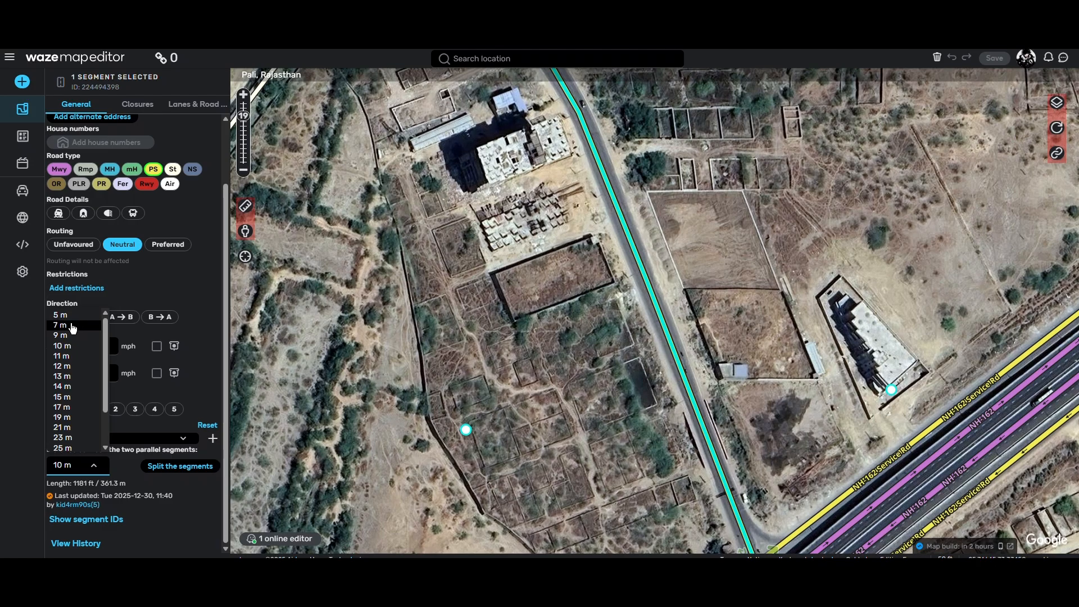
left_click(72, 326)
Step: Try splitting the selected southeastern segment on its own into two parallel segments
left_click_drag(649, 382, 603, 448)
left_click_drag(530, 341, 561, 410)
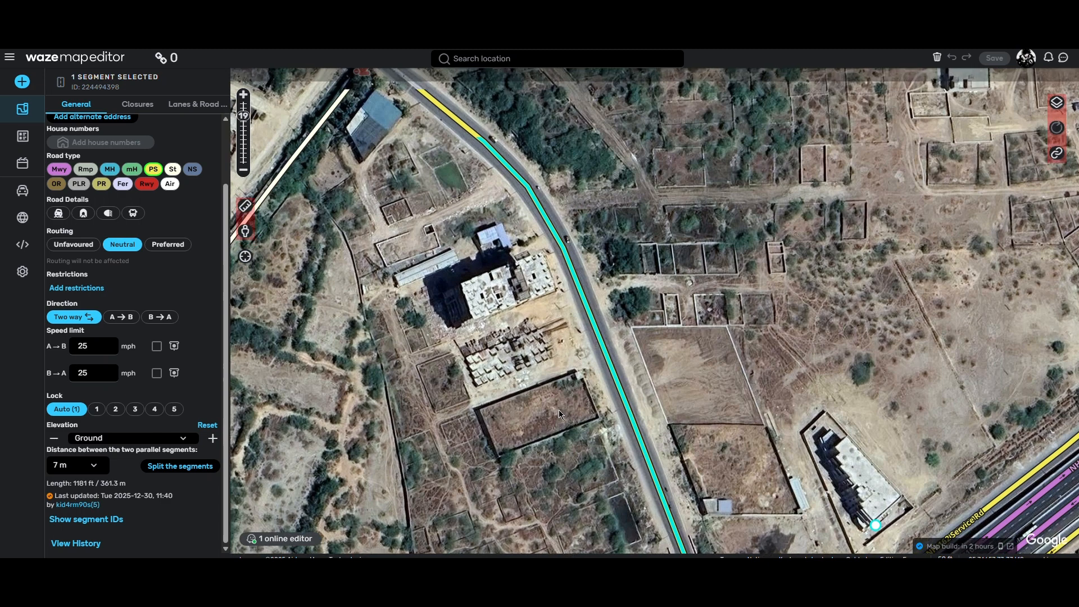
left_click(186, 467)
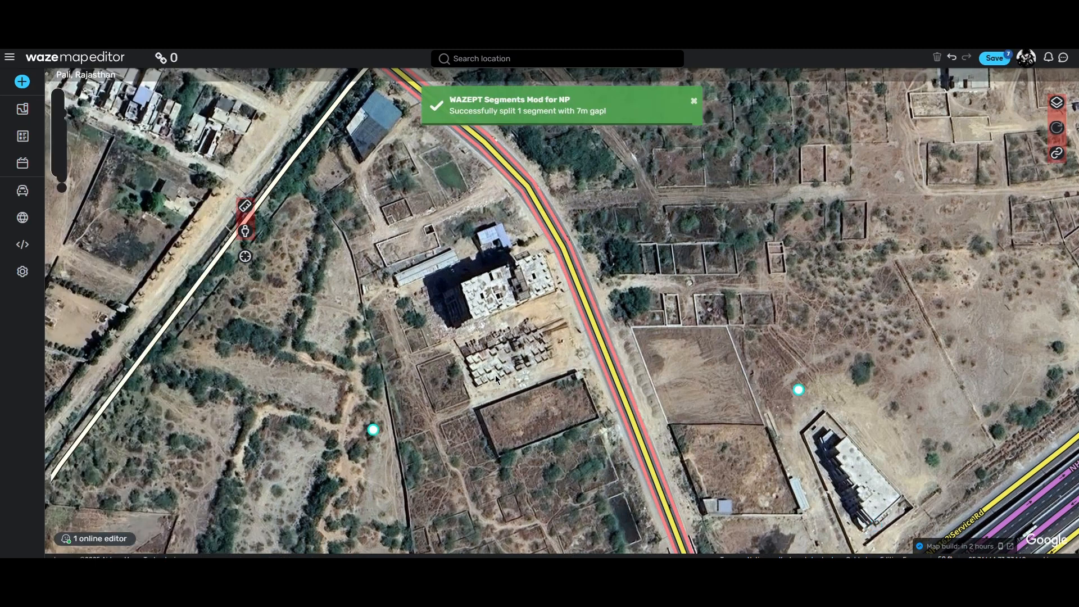
Step: Check the new parallel segments along the road down to the NH-162 Service Rd junction, and undo the single-segment split
scroll(573, 380, "up", 1)
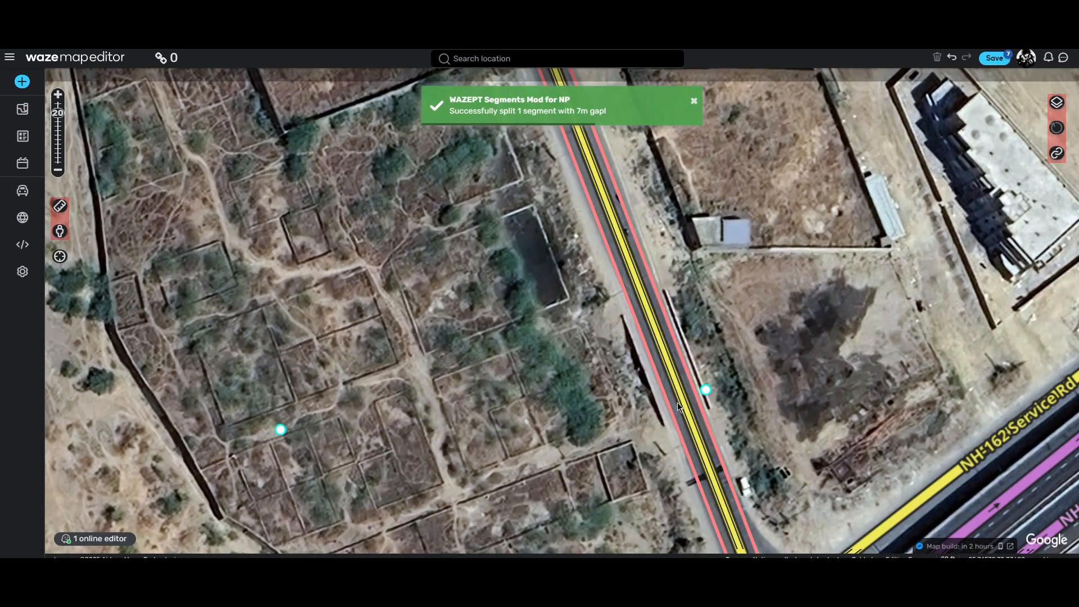
left_click(639, 379)
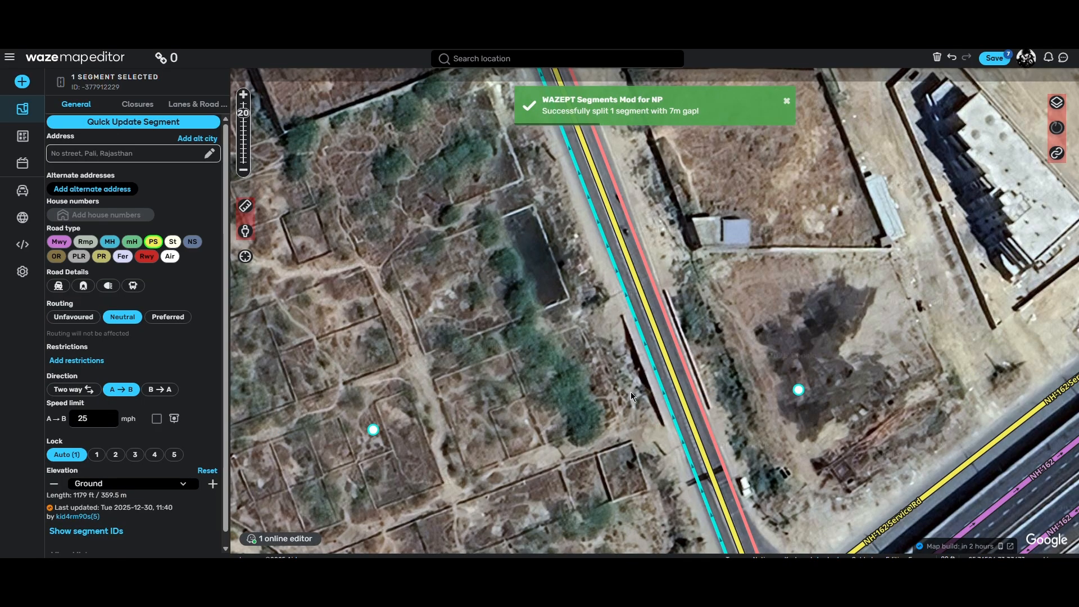
left_click_drag(631, 392, 576, 203)
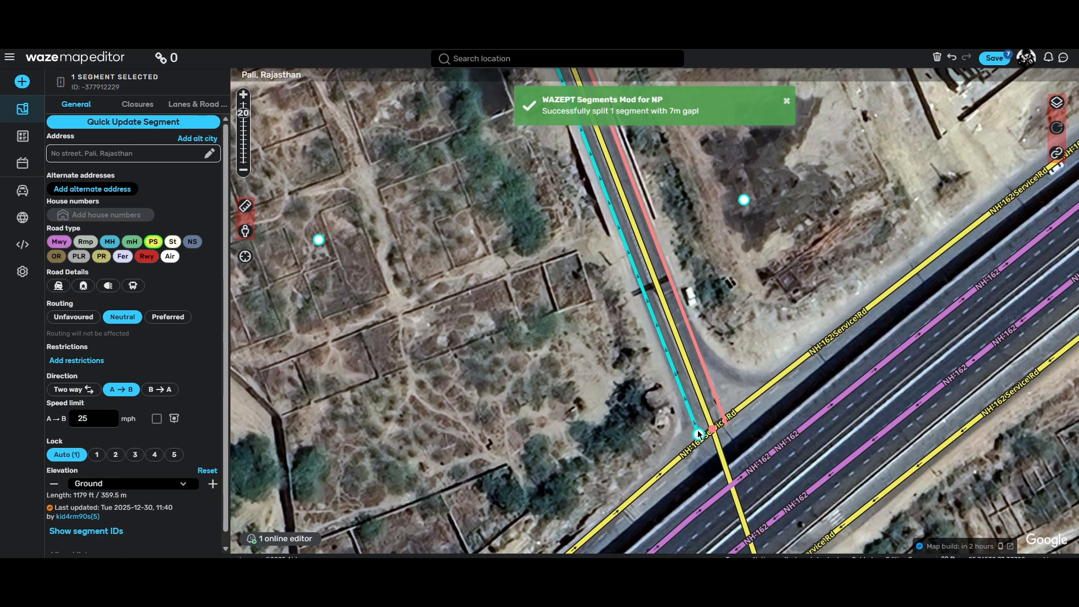
left_click_drag(595, 135, 662, 321)
left_click_drag(612, 152, 651, 311)
left_click(652, 311)
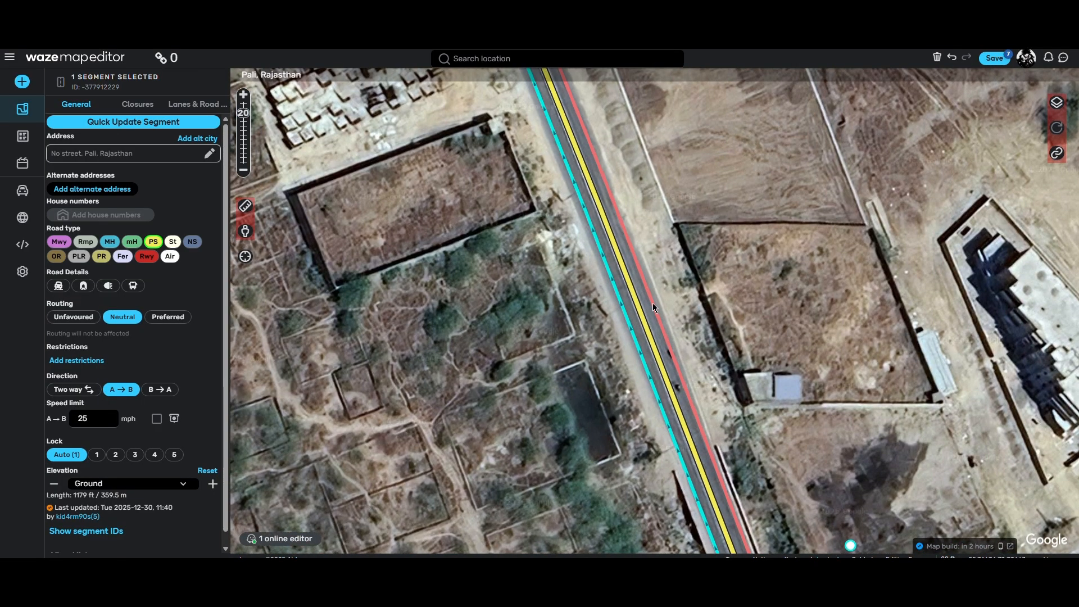
left_click_drag(830, 550, 710, 272)
left_click_drag(692, 153, 758, 388)
left_click_drag(410, 120, 650, 318)
left_click(541, 432)
left_click_drag(602, 459, 506, 254)
left_click_drag(702, 512, 533, 199)
left_click_drag(614, 352, 561, 150)
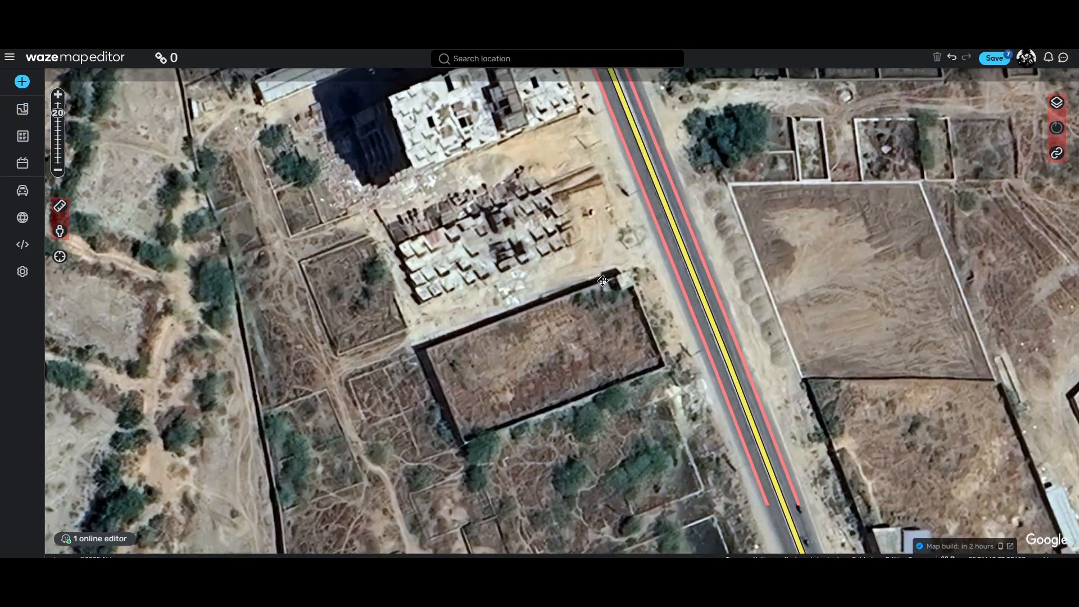
left_click_drag(703, 461, 643, 241)
left_click_drag(756, 552, 679, 364)
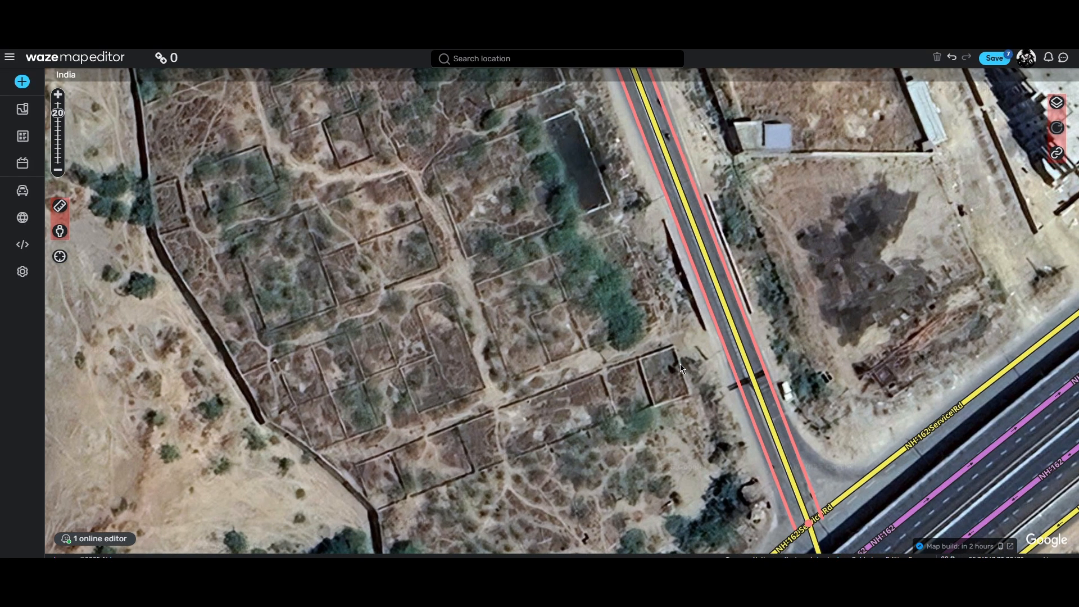
key("ctrl+s")
Step: Select four consecutive primary street segments in sequence, from the southeastern one at NH-162 Service Rd westward past the curve
left_click_drag(680, 363, 636, 477)
left_click_drag(470, 163, 604, 484)
left_click_drag(415, 163, 603, 449)
left_click(655, 382)
left_click(554, 300, "ctrl")
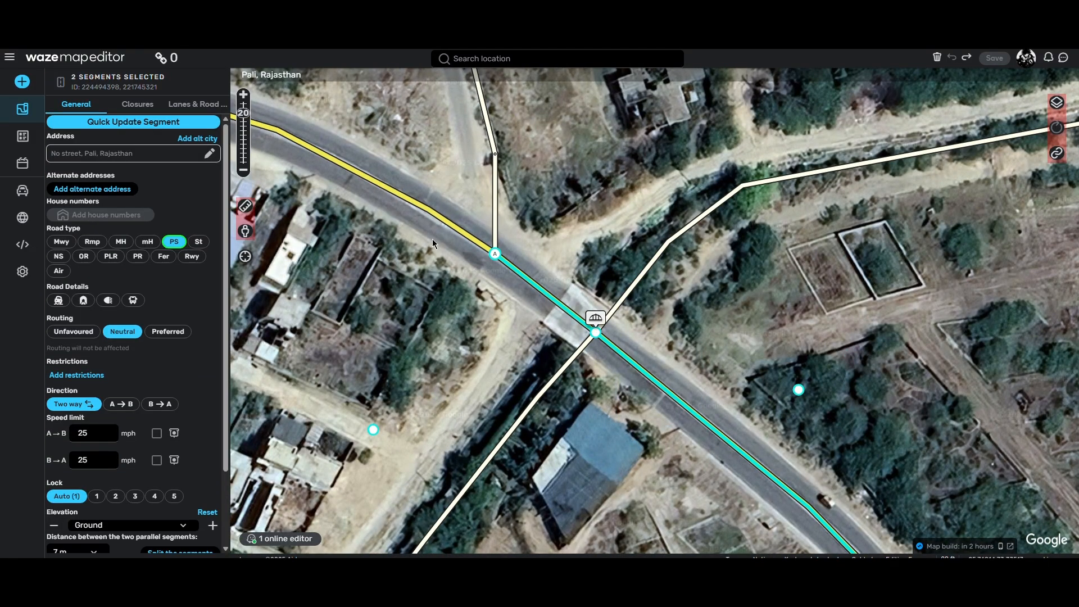
left_click_drag(371, 192, 622, 416)
left_click_drag(571, 294, 487, 413)
left_click_drag(390, 416, 558, 292)
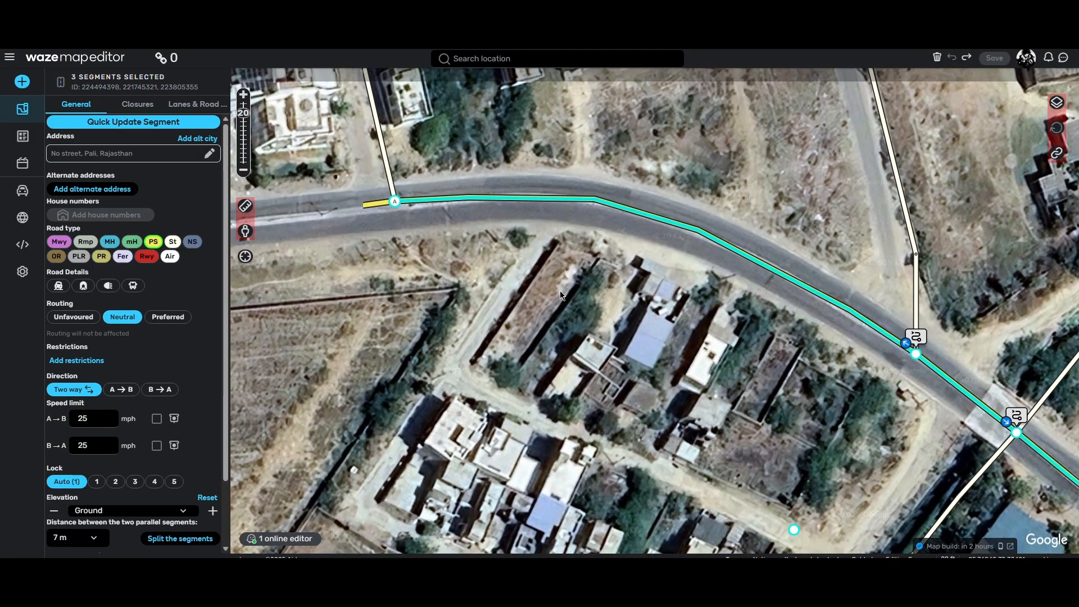
left_click_drag(436, 292, 708, 365)
left_click_drag(576, 246, 516, 365)
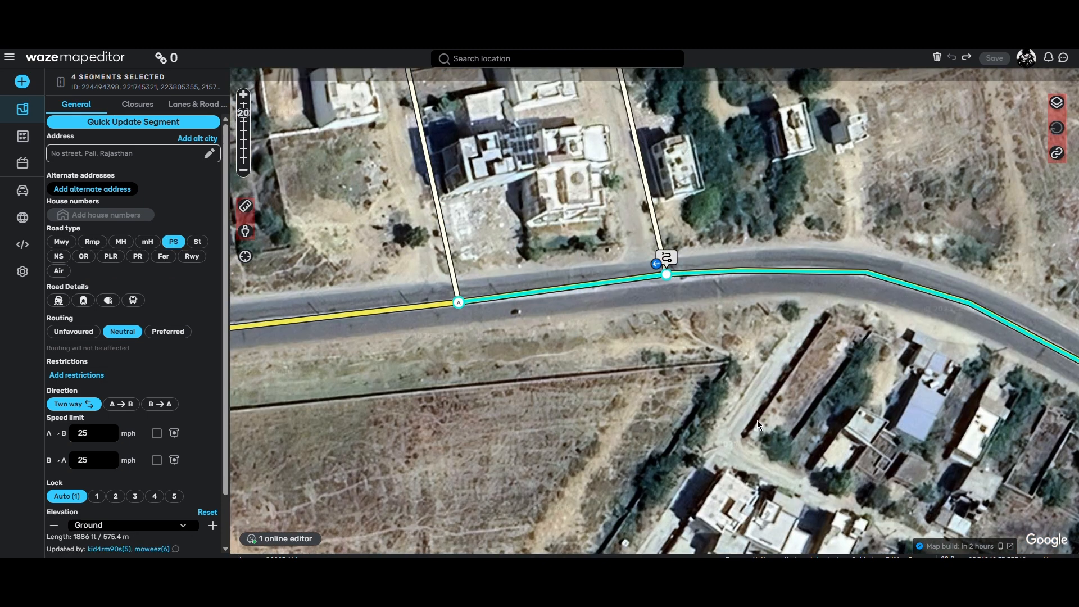
Step: Split the four selected segments into parallel segments 7 m apart, accepting the sequential-selection notice
left_click_drag(785, 417, 578, 339)
scroll(124, 358, "down", 2)
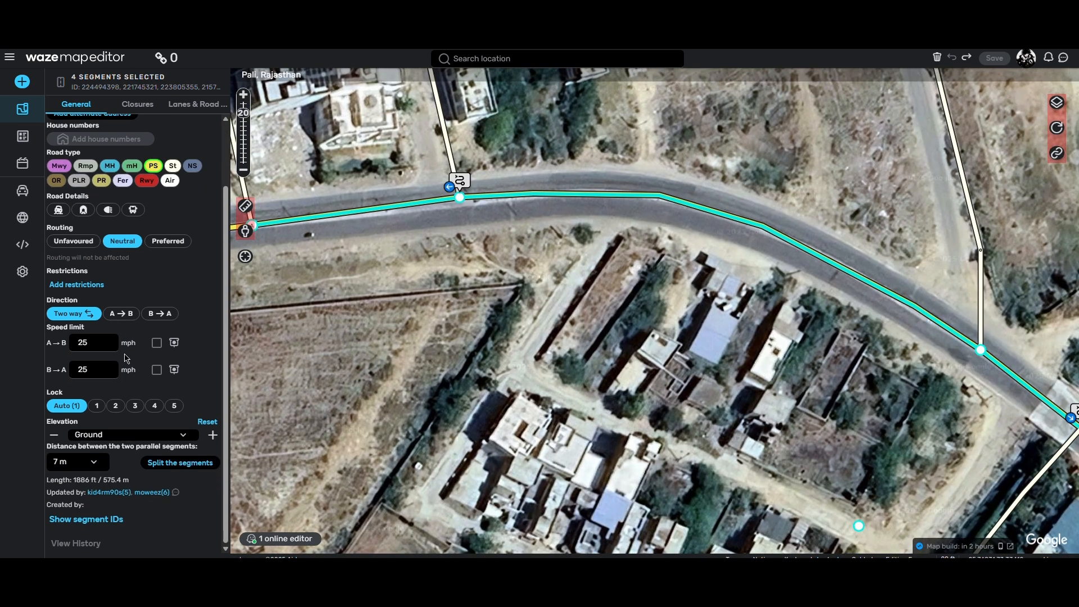
left_click(180, 465)
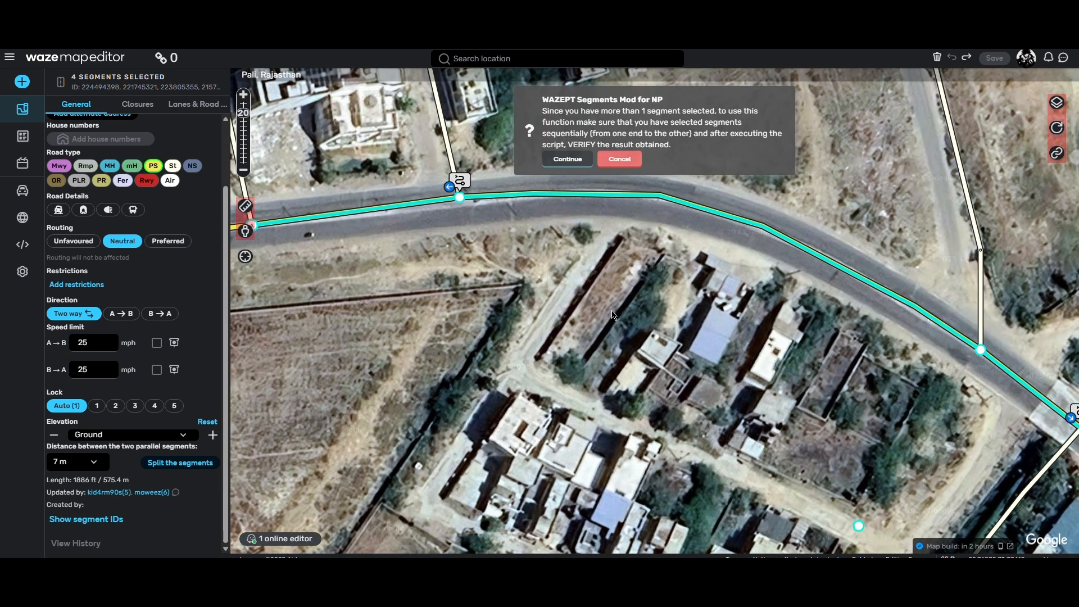
left_click(575, 161)
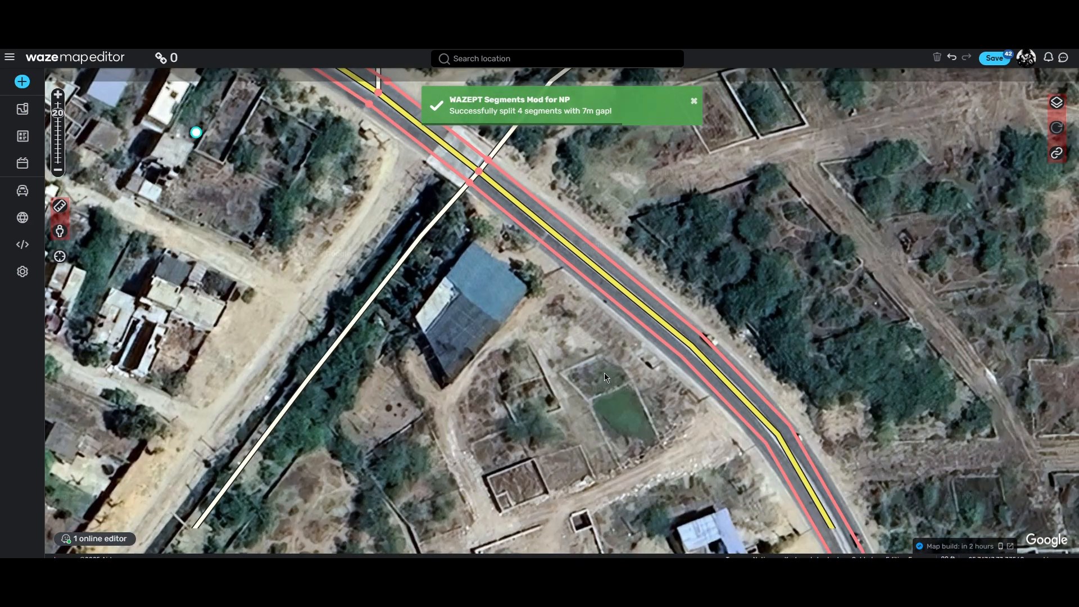
Step: Examine the southwestern parallel segment's direction and alignment from the NH-162 Service Rd junction up to the crossing
left_click_drag(605, 377, 453, 179)
left_click_drag(669, 449, 568, 213)
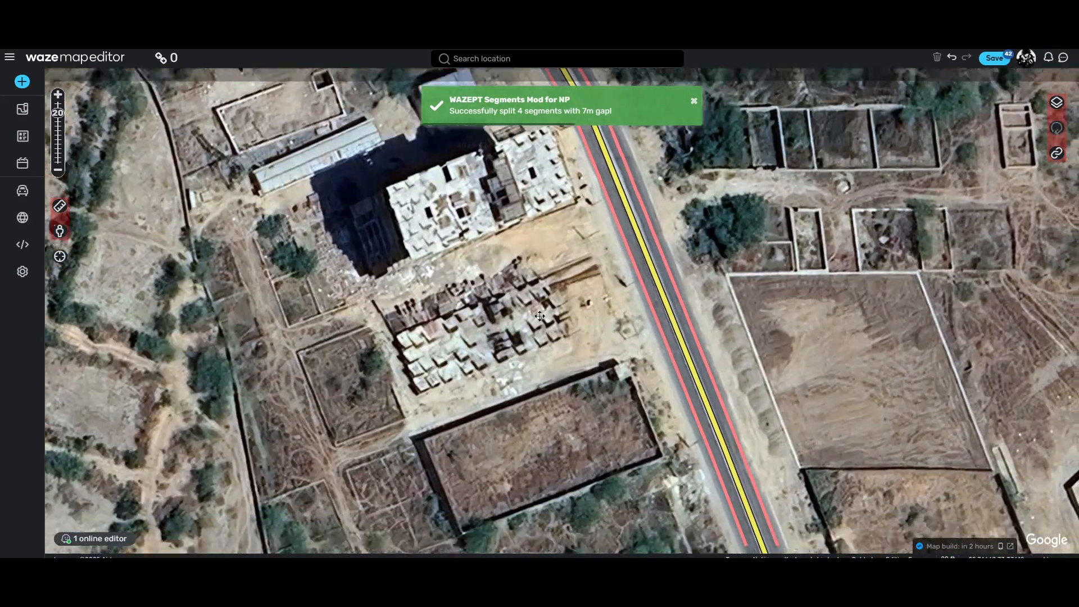
left_click_drag(691, 489, 554, 151)
left_click_drag(649, 462, 583, 287)
left_click(646, 319)
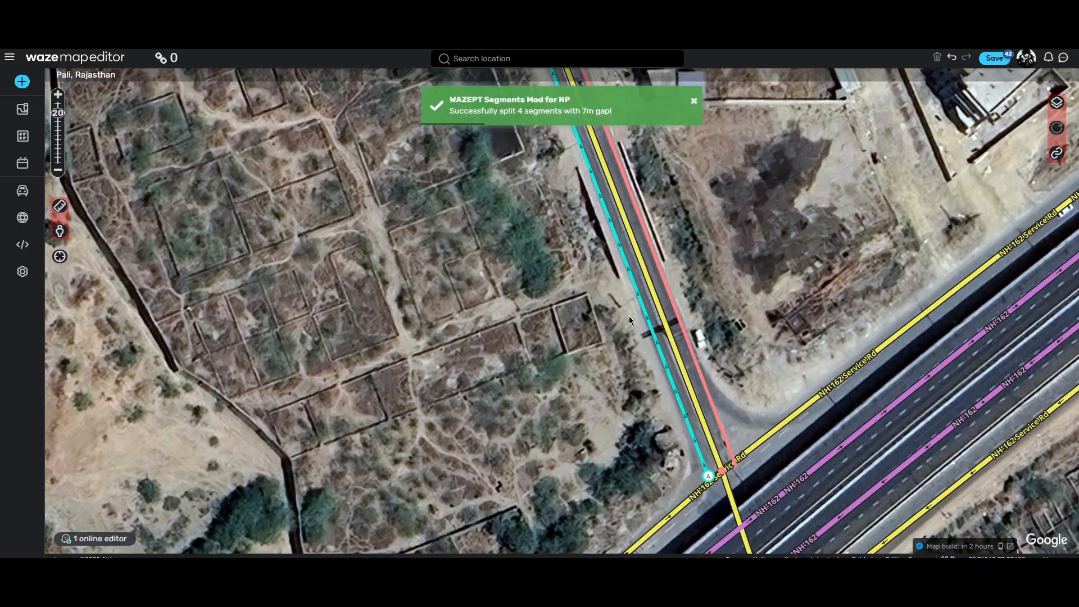
left_click_drag(629, 316, 602, 509)
left_click_drag(506, 241, 669, 491)
left_click_drag(472, 247, 669, 438)
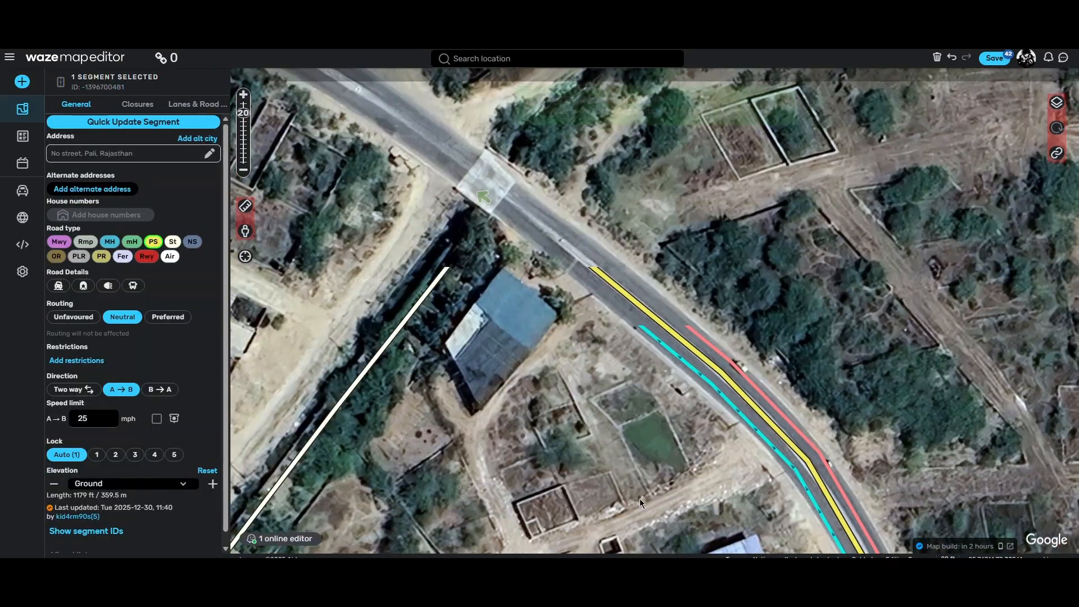
left_click_drag(444, 236, 635, 440)
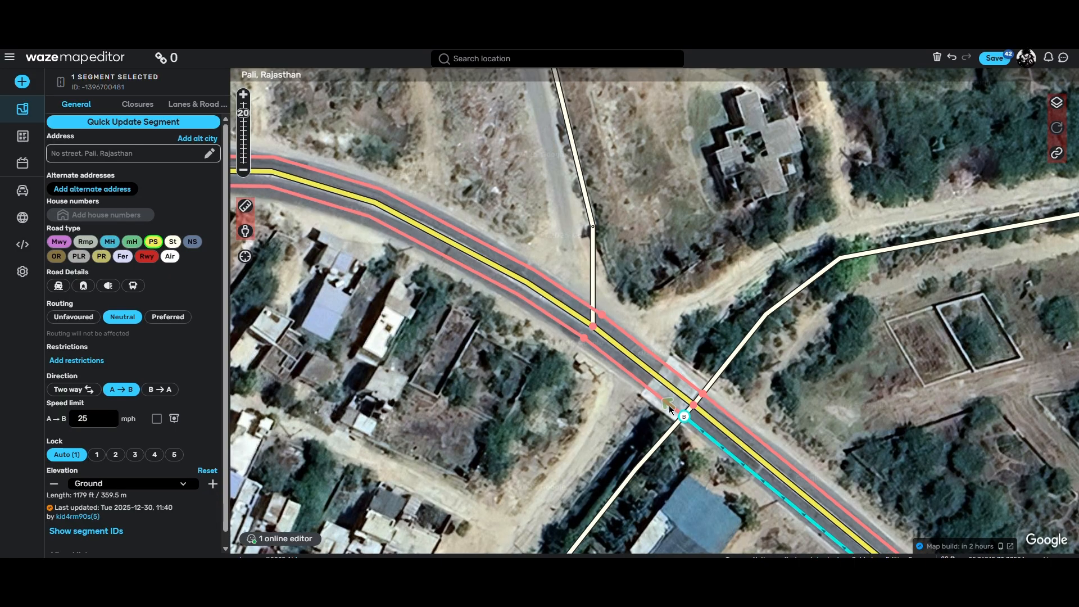
Step: Examine the direction and alignment of the parallel segments west of the crossing, on both sides of the curve
left_click_drag(614, 403, 640, 469)
left_click(641, 429)
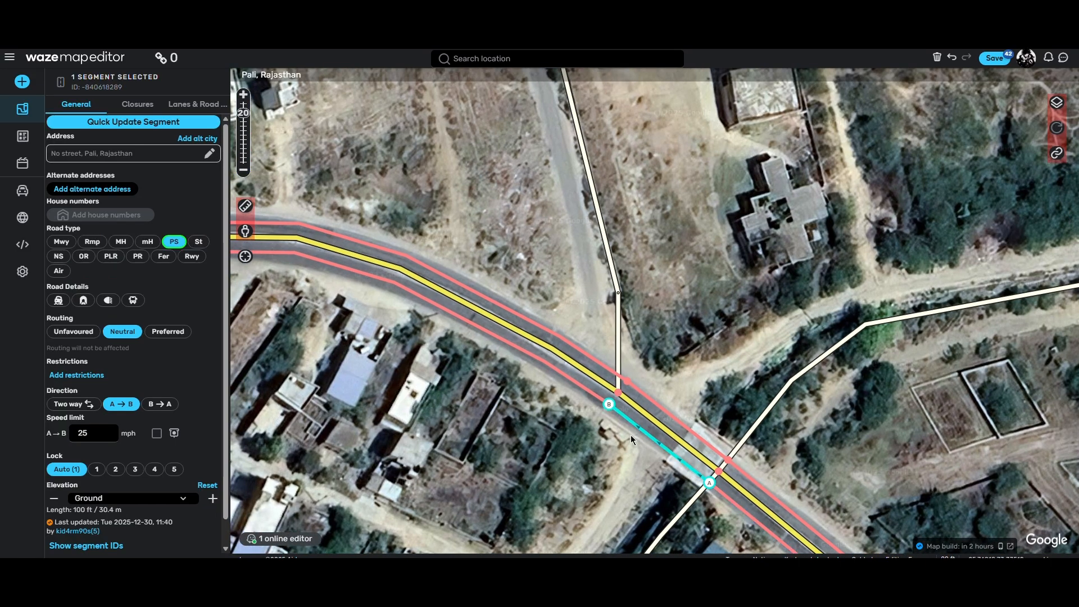
left_click_drag(440, 369, 581, 434)
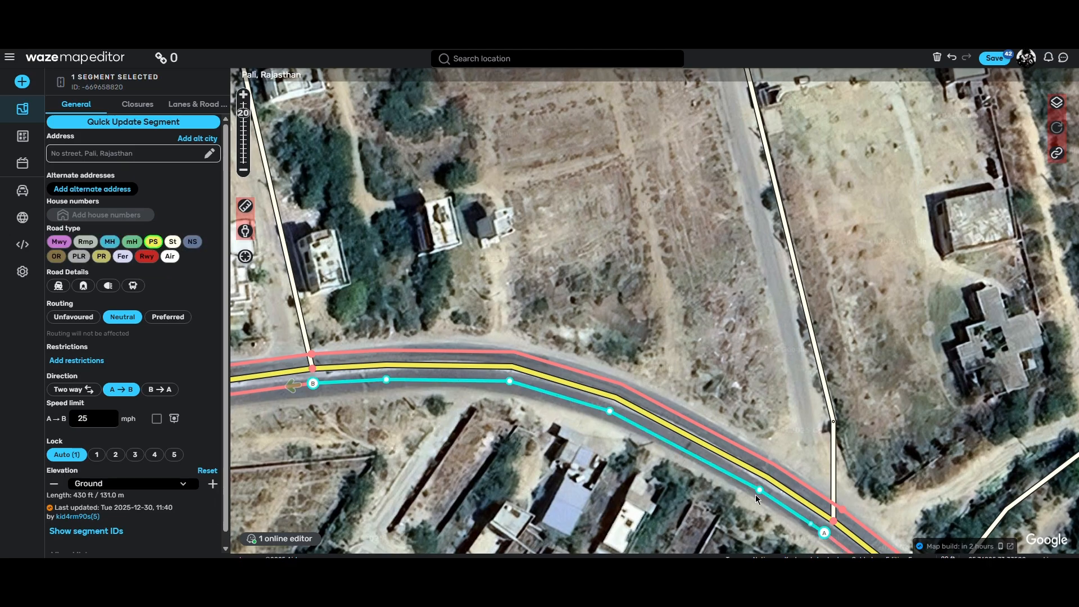
left_click_drag(338, 421, 519, 381)
left_click(439, 351)
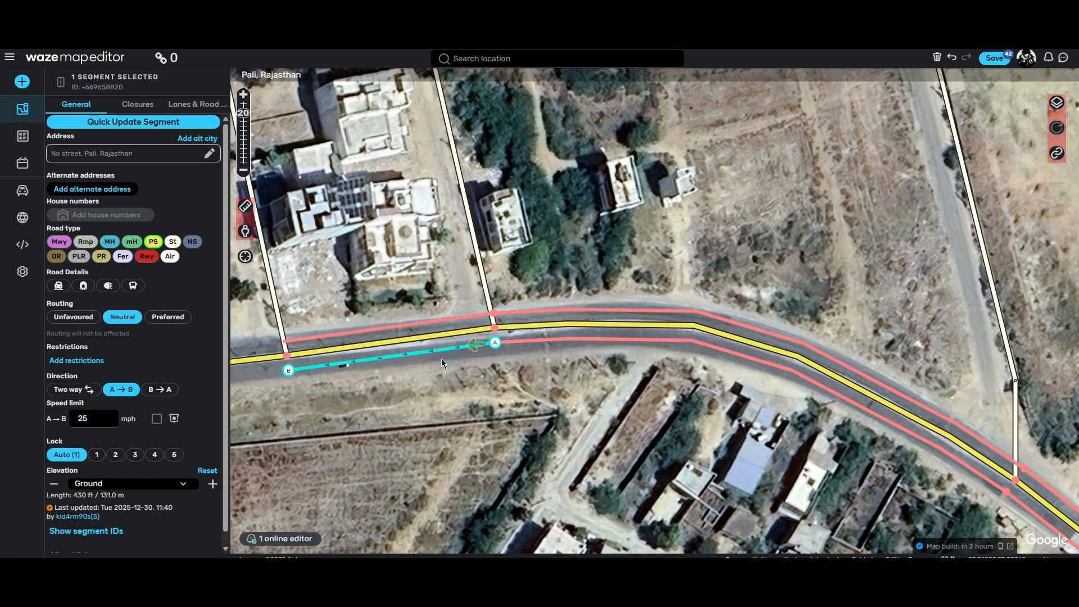
left_click_drag(440, 358, 622, 338)
left_click_drag(703, 396, 487, 445)
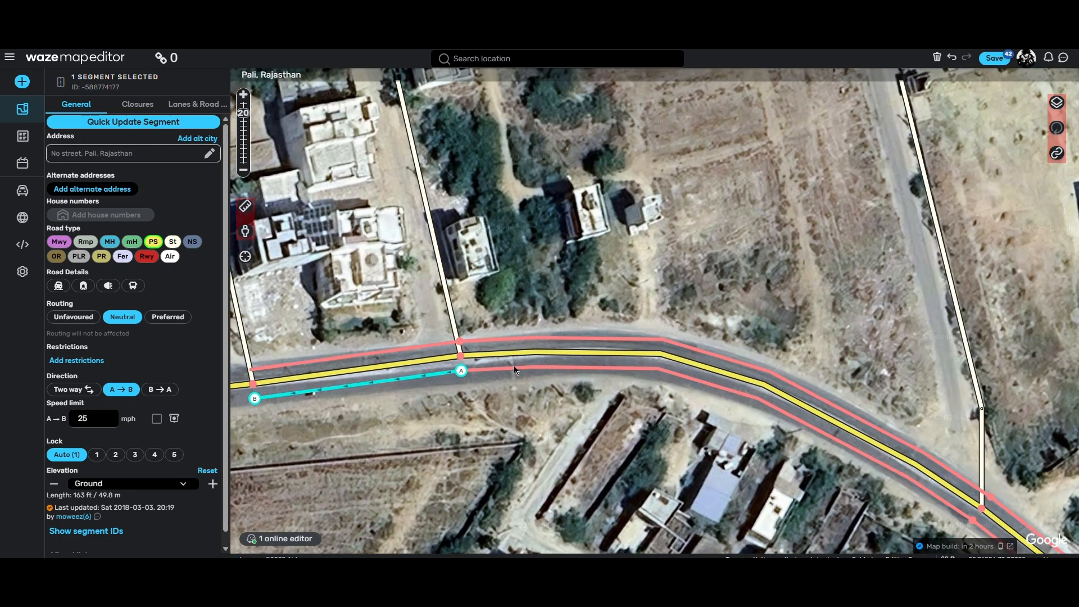
left_click(511, 339)
left_click_drag(665, 460, 482, 394)
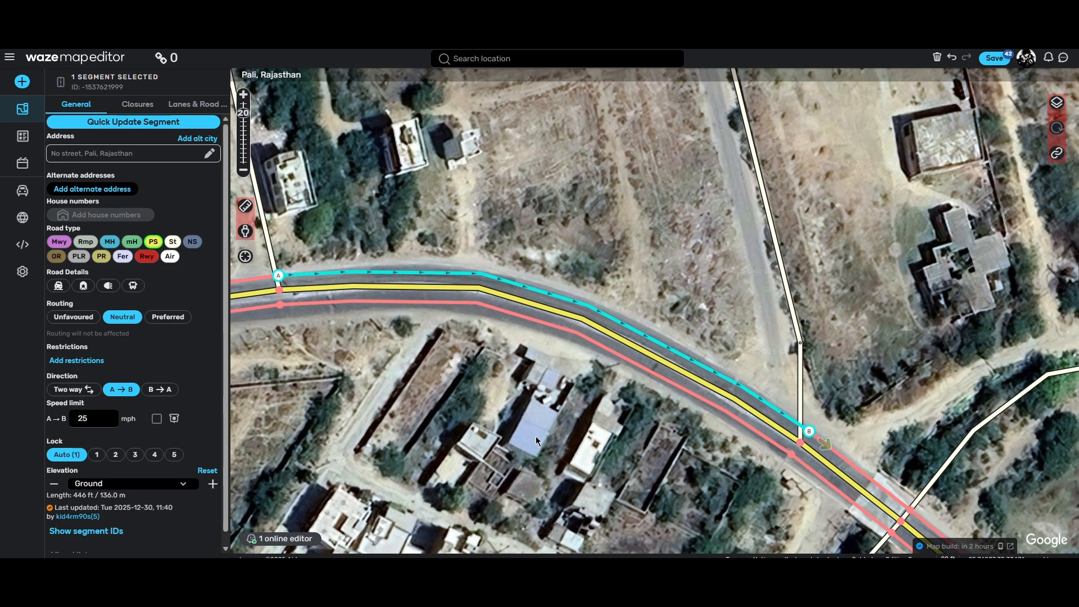
Step: Add a geometry point near the western end of both the southern and the northern parallel segments, just east of the side street junction
left_click_drag(762, 548, 557, 454)
left_click_drag(491, 413, 863, 553)
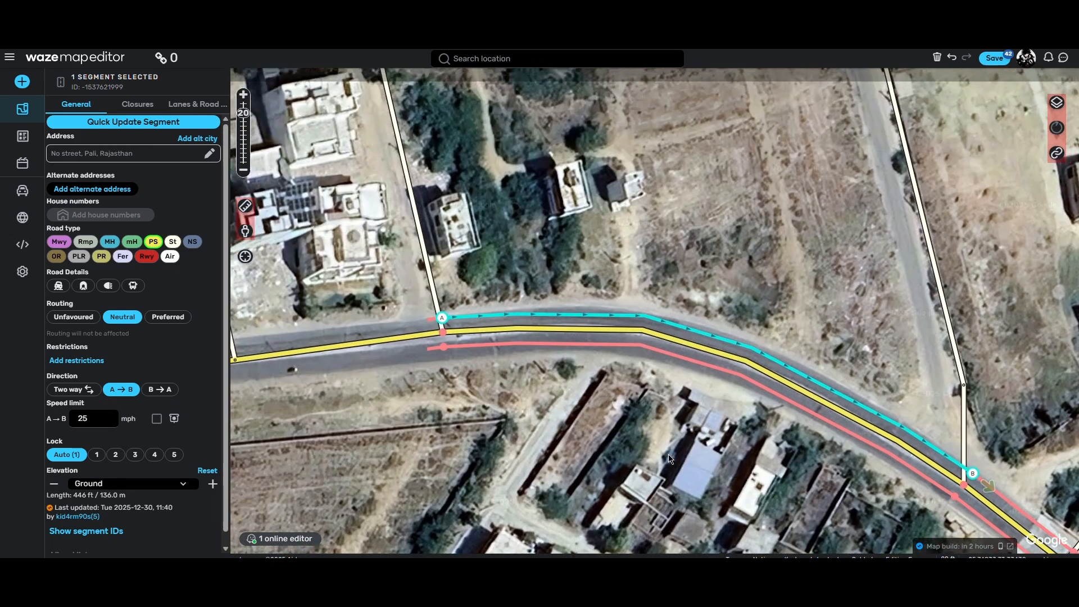
left_click_drag(432, 395, 704, 390)
left_click_drag(465, 378, 611, 448)
scroll(559, 389, "up", 1)
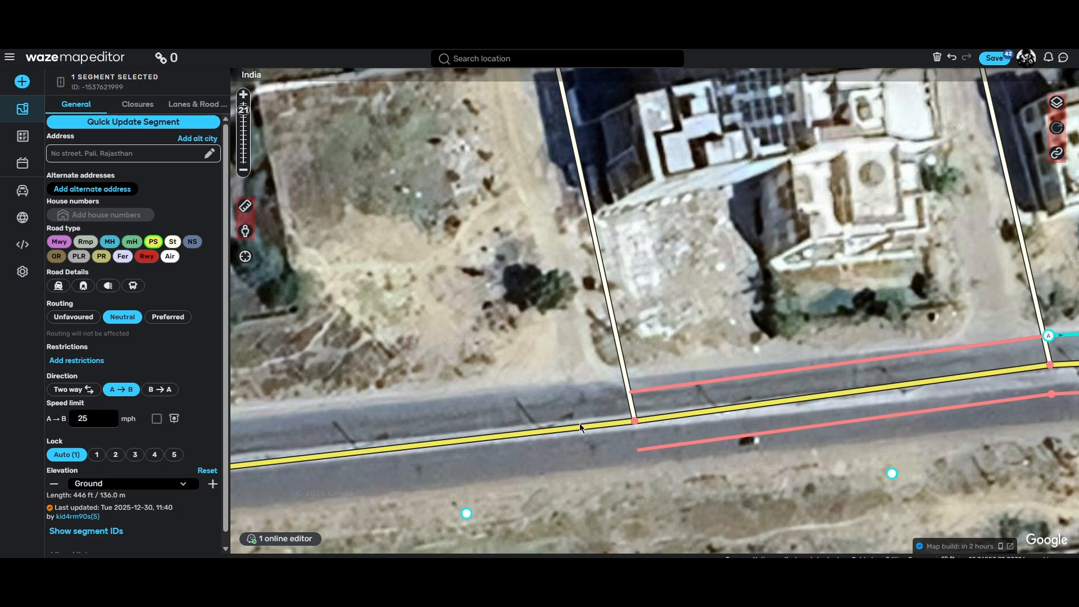
left_click_drag(696, 488, 730, 447)
left_click(746, 420)
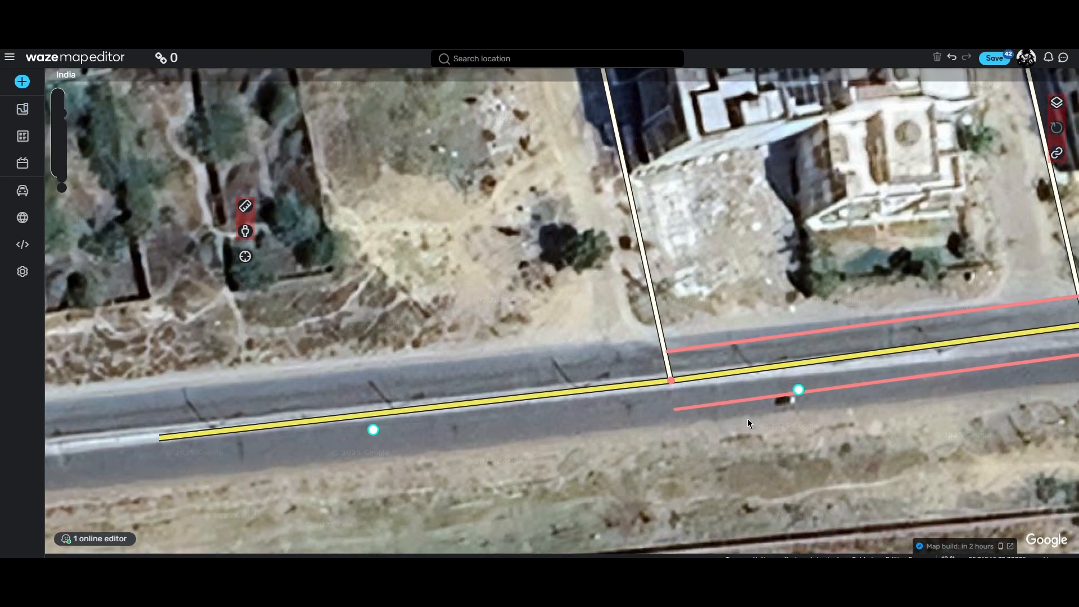
left_click_drag(798, 406, 612, 393)
left_click(553, 388)
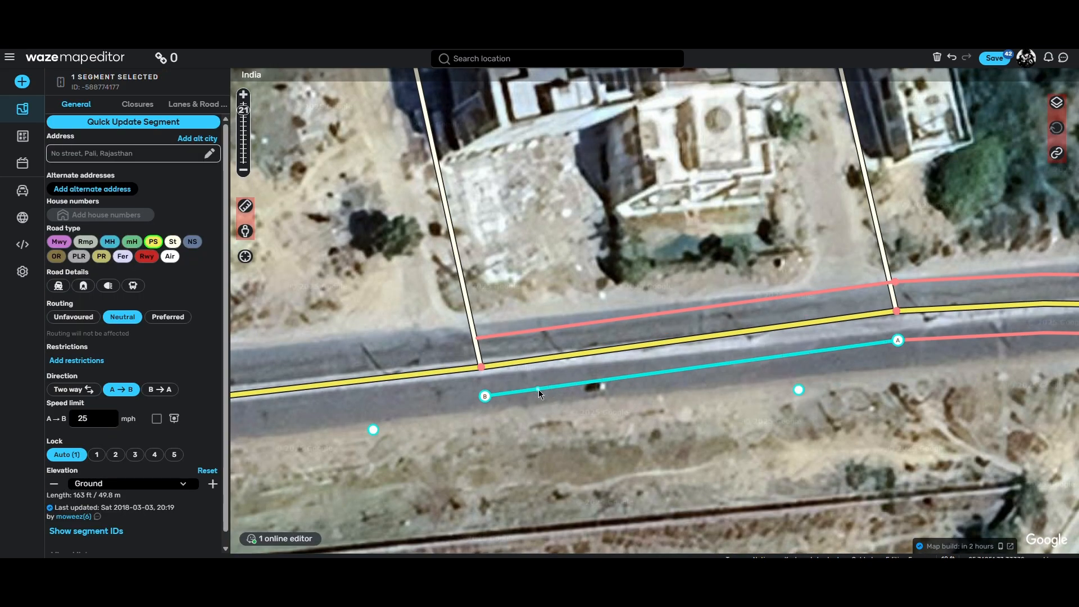
key("r")
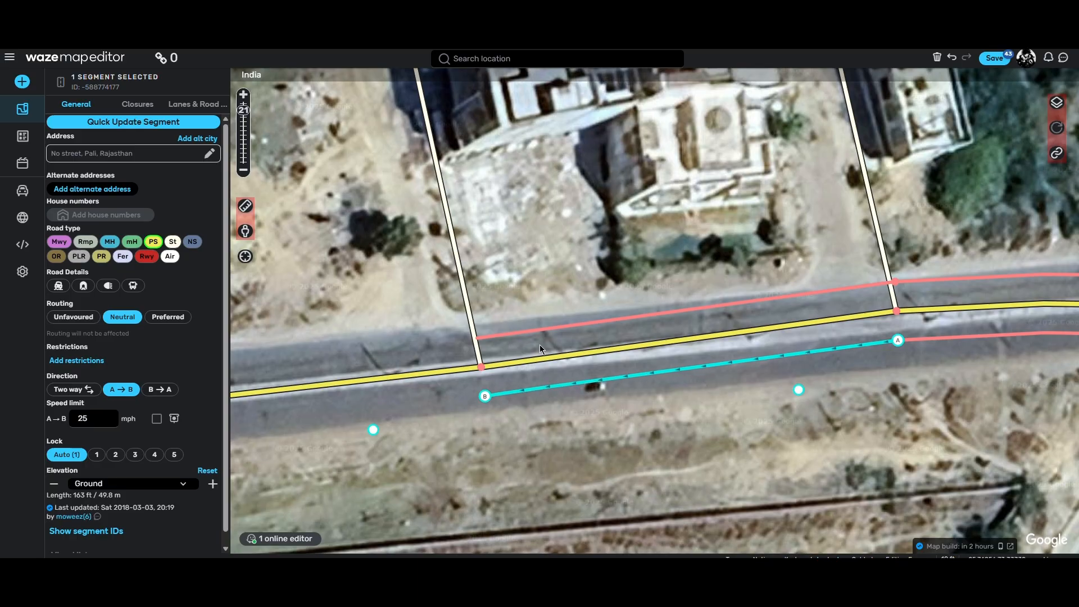
left_click(538, 331)
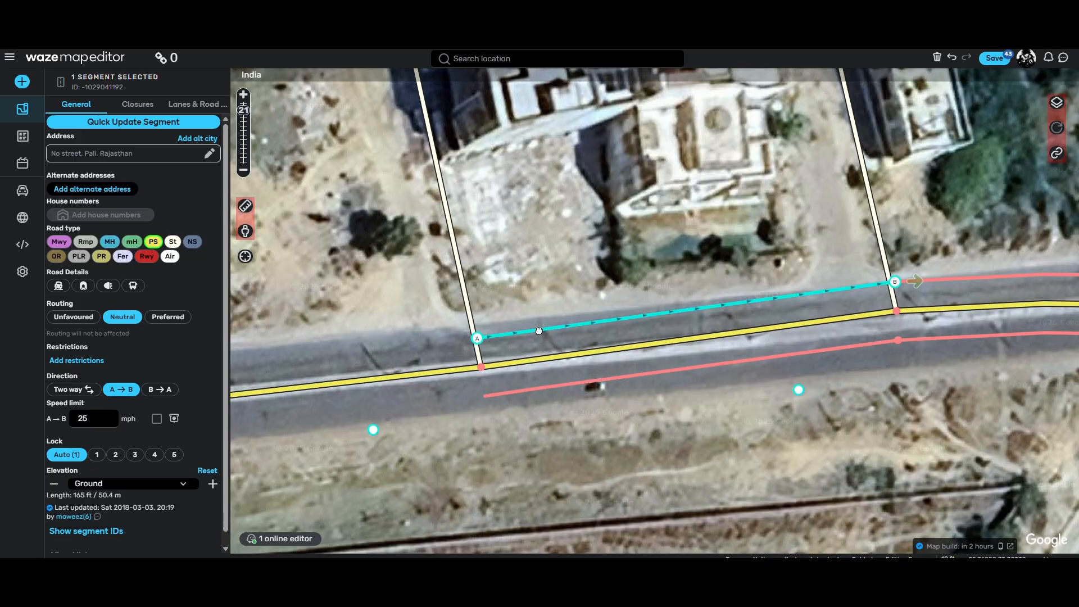
key("r")
Step: Connect the western ends of the southern and northern parallel segments to the side street's junction node on the median line
left_click(489, 399)
left_click_drag(487, 397, 481, 367)
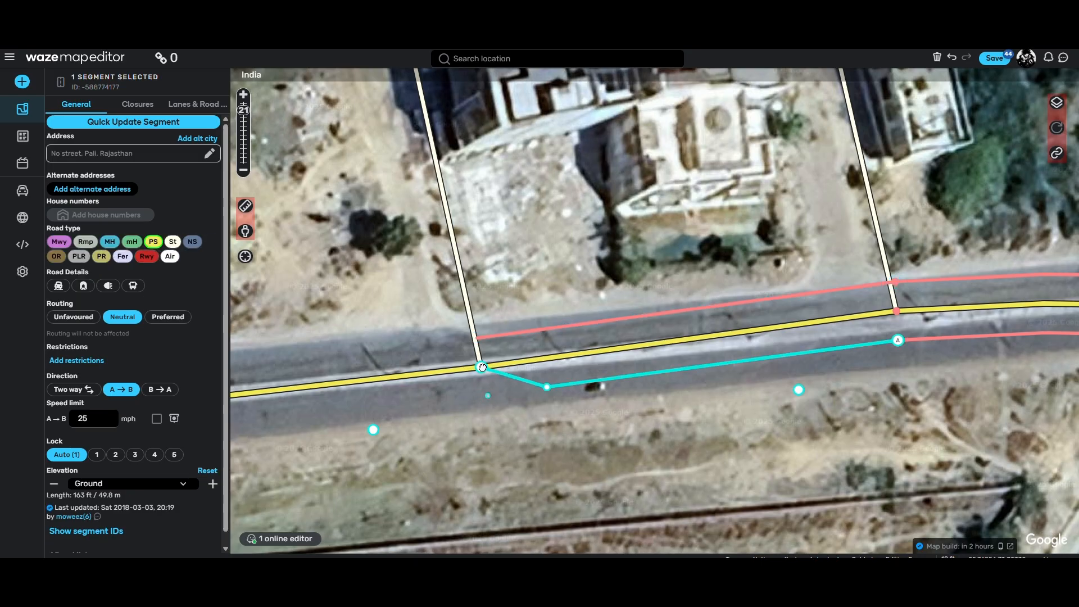
left_click(508, 335)
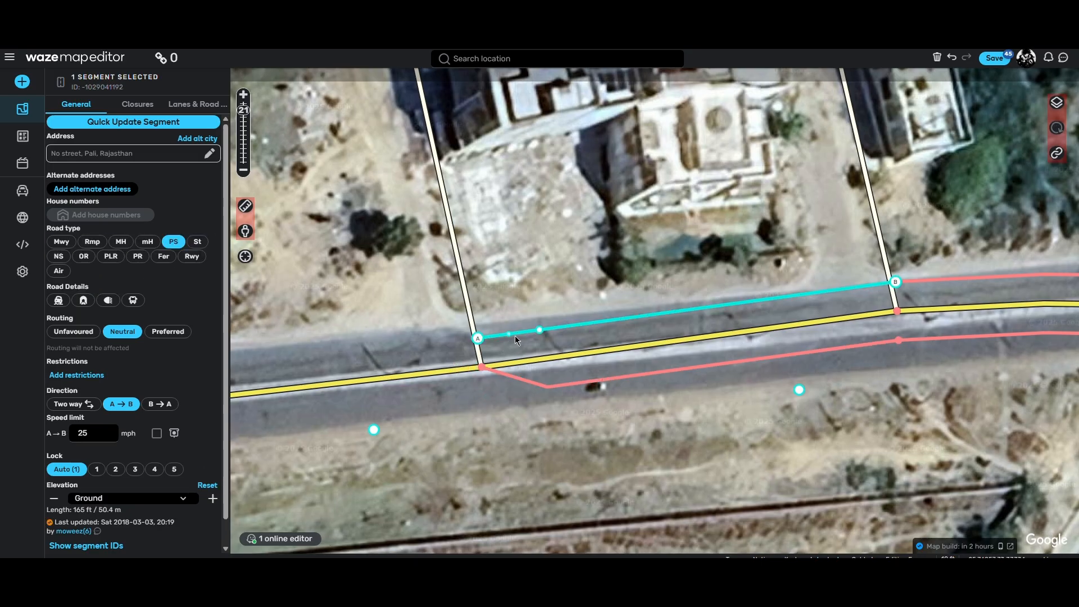
left_click_drag(482, 338, 482, 366)
left_click(491, 390)
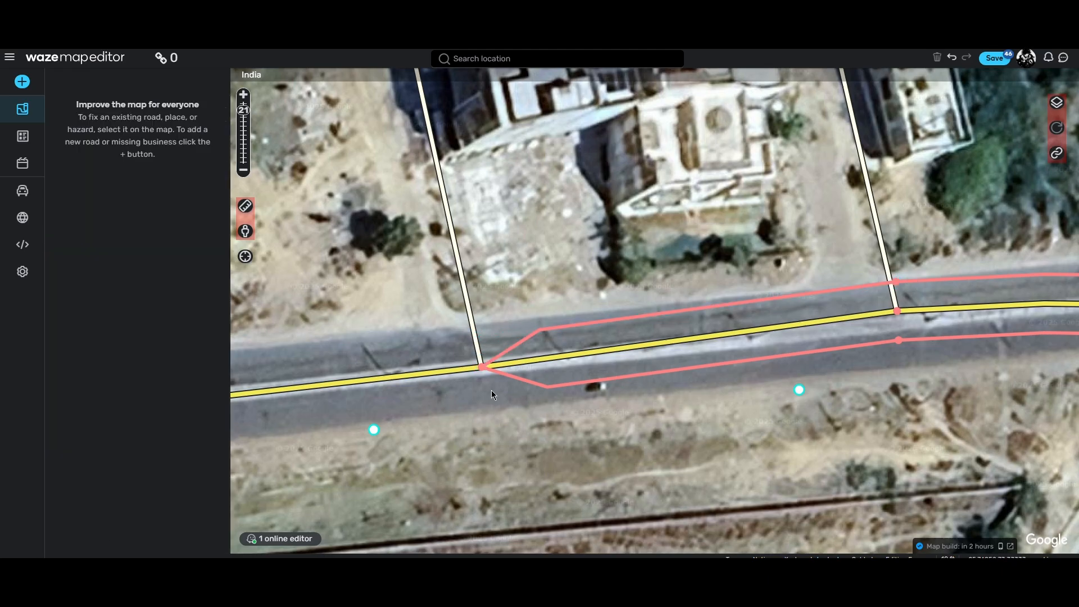
Step: Allow all turns at the western junction node where the parallel segments merge
left_click(482, 367)
key("q")
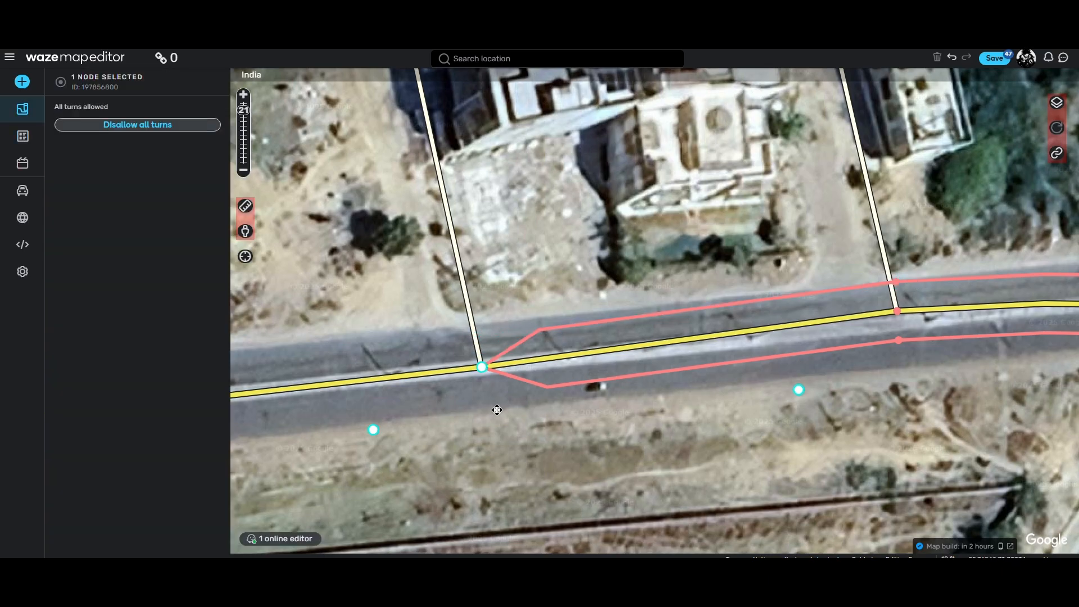
left_click(496, 415)
Step: Add a geometry point to each of the two parallel segments shortly before their southeastern ends at NH-162 Service Rd
left_click_drag(828, 455, 539, 394)
left_click_drag(723, 346, 508, 359)
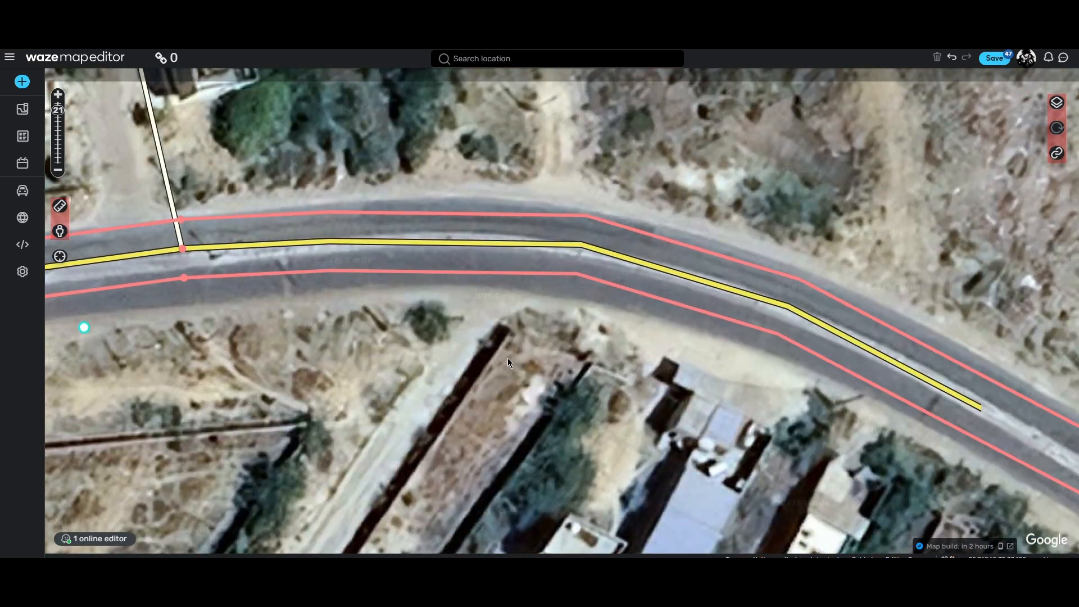
scroll(508, 359, "down", 1)
left_click_drag(730, 478, 433, 248)
left_click_drag(714, 452, 476, 270)
left_click_drag(647, 486, 495, 258)
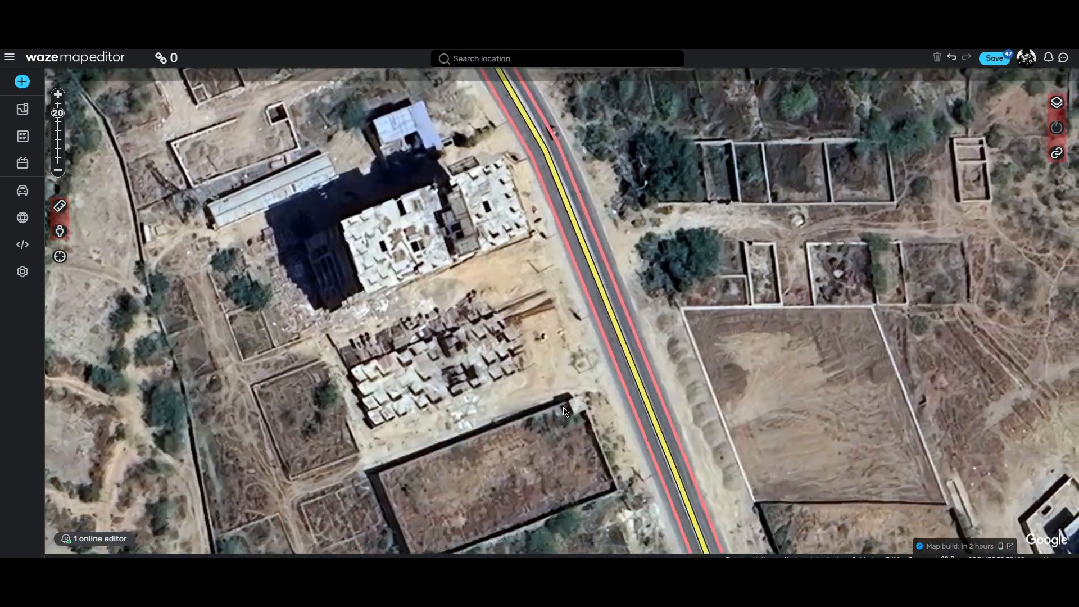
left_click_drag(610, 489, 512, 267)
left_click_drag(618, 542, 589, 370)
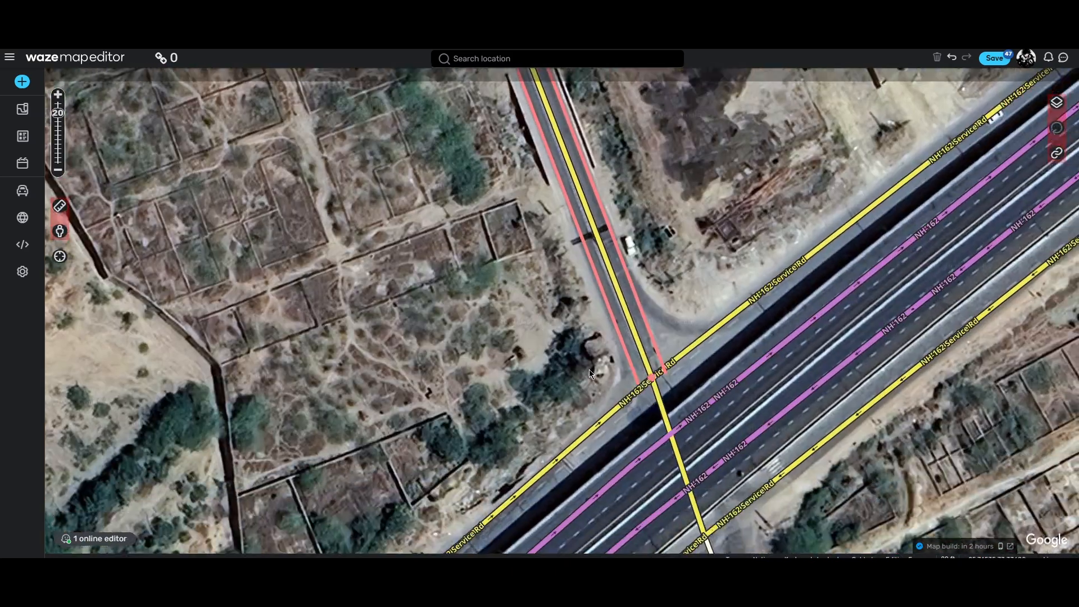
scroll(589, 369, "up", 1)
left_click_drag(638, 395, 612, 393)
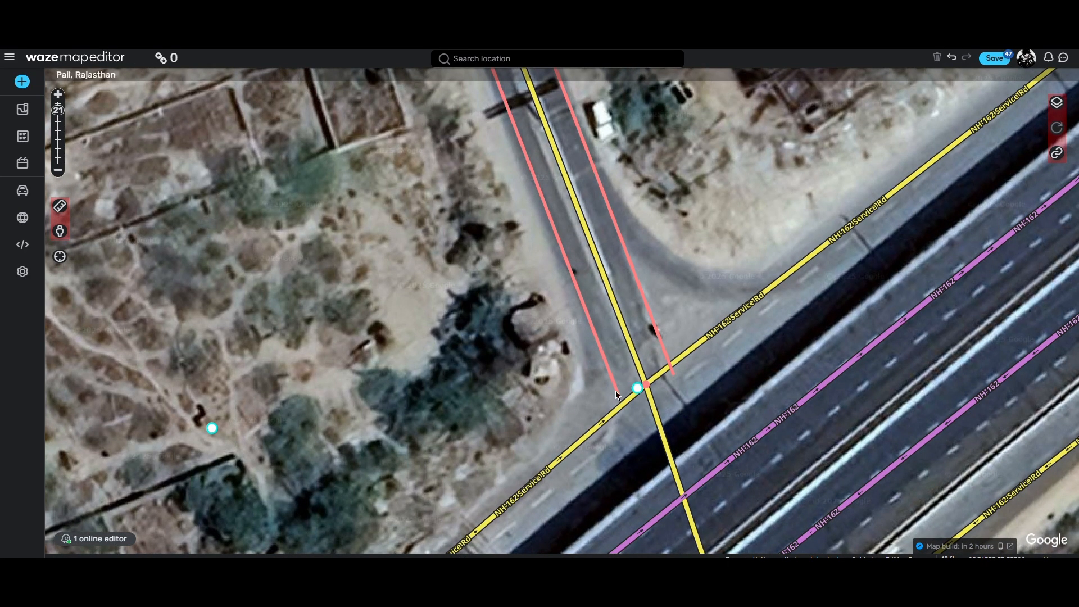
left_click(616, 394)
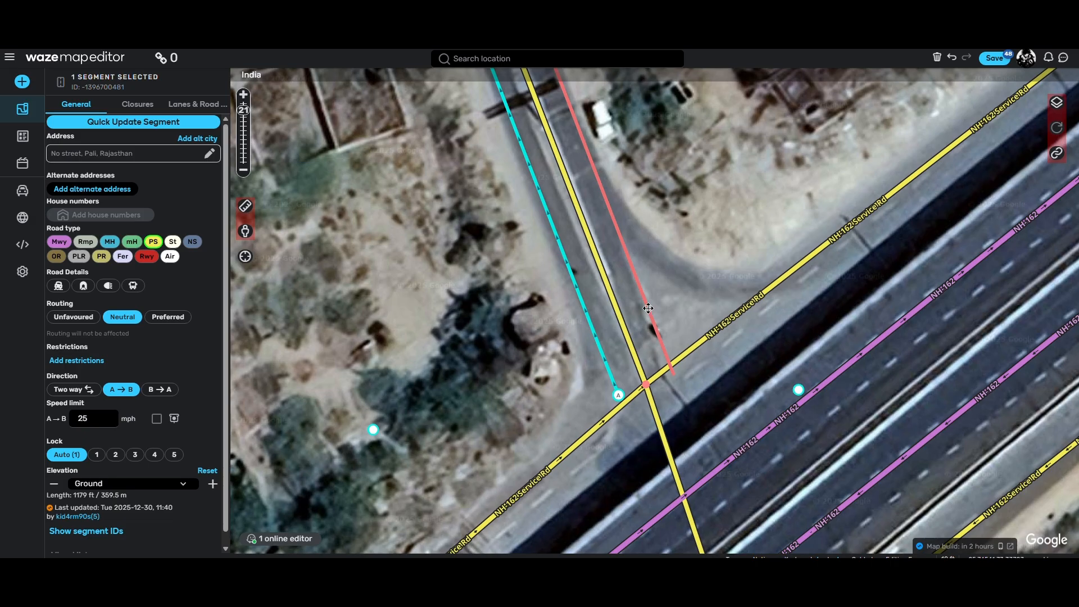
left_click(647, 313)
left_click_drag(649, 312, 647, 312)
Step: Connect the southeastern ends of both parallel segments to the junction node on NH-162 Service Rd
left_click(617, 396)
left_click_drag(618, 396, 645, 384)
left_click(704, 395)
left_click(671, 369)
left_click(674, 390)
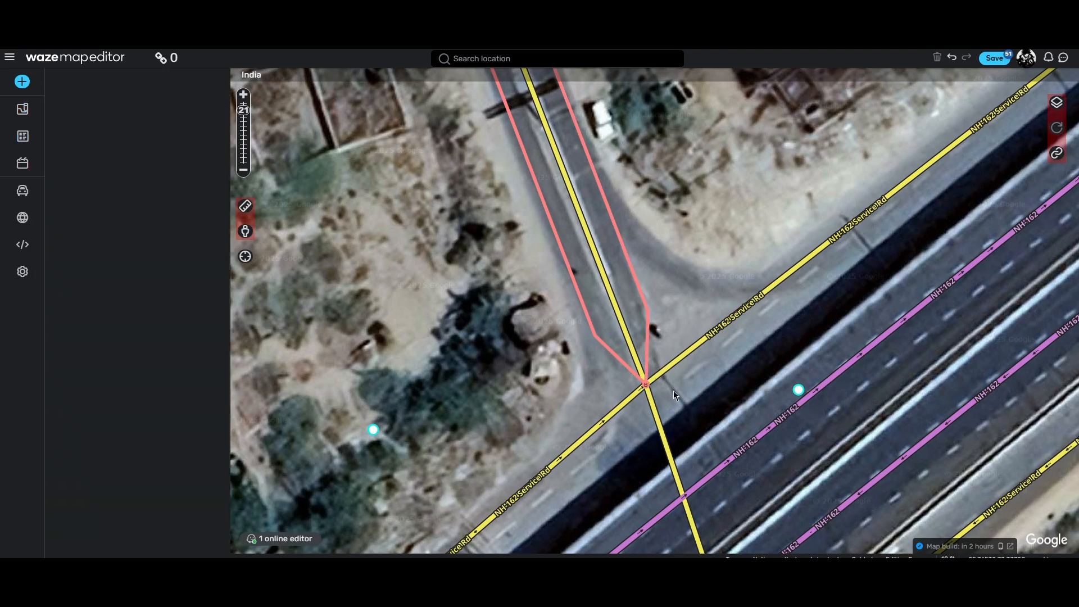
Step: Allow all turns at the NH-162 Service Rd junction node and save the map edits
left_click(646, 384)
key("w")
left_click_drag(458, 162, 548, 411)
scroll(547, 412, "down", 1)
key("ctrl+s")
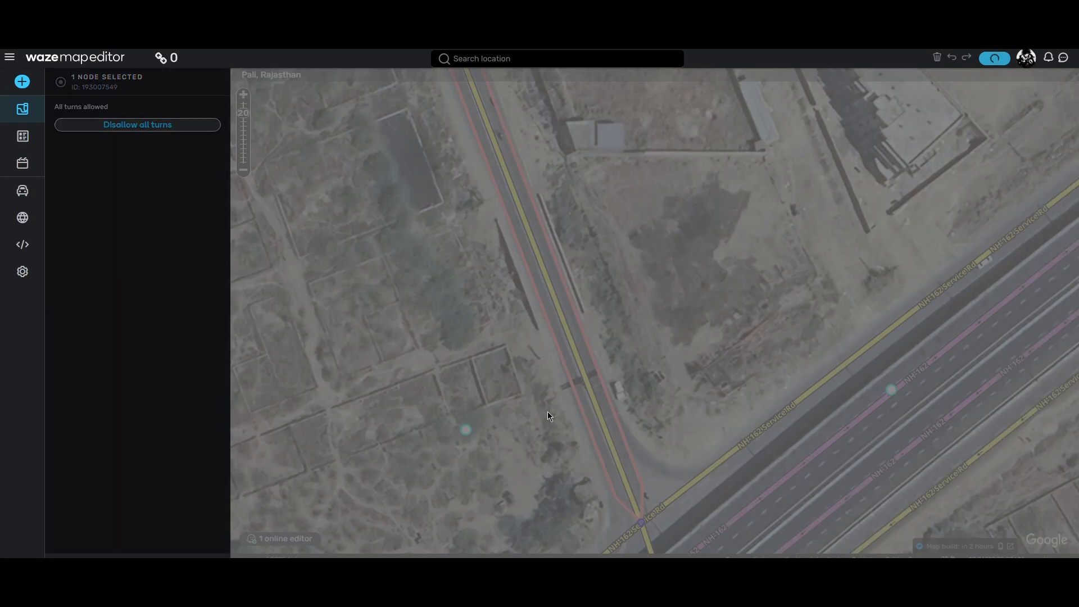